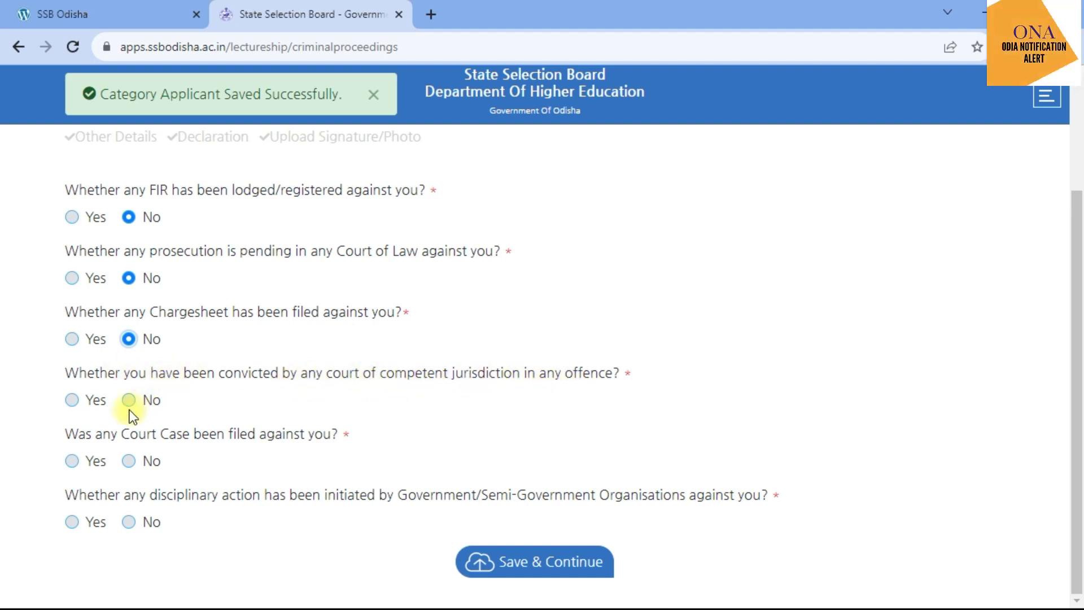
Step: Check the details field that Yes opens for the court conviction and court case questions, and answer both with No
click(77, 402)
click(138, 467)
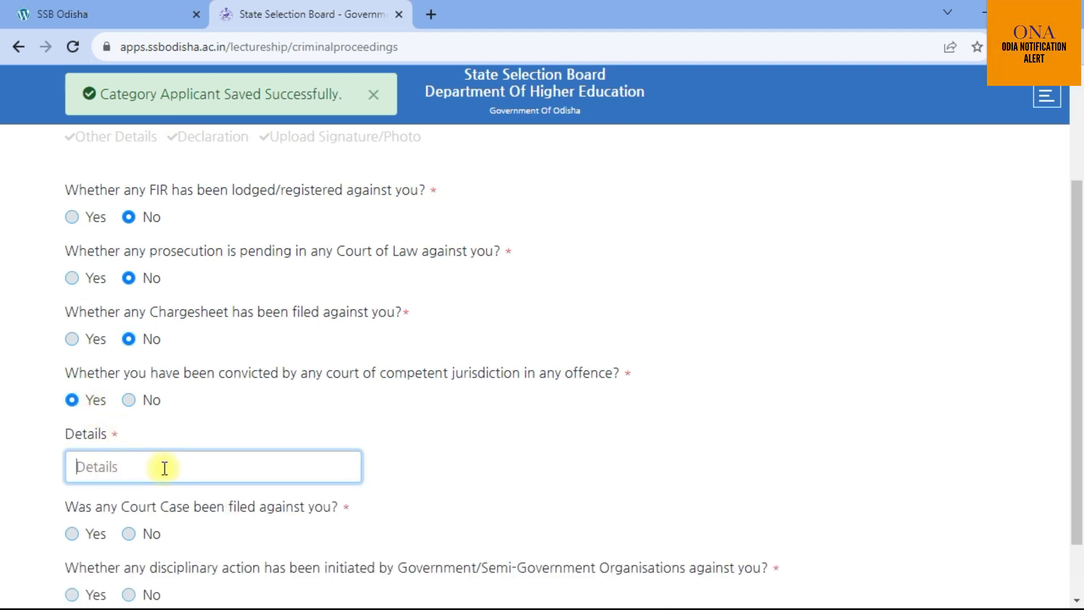
click(129, 400)
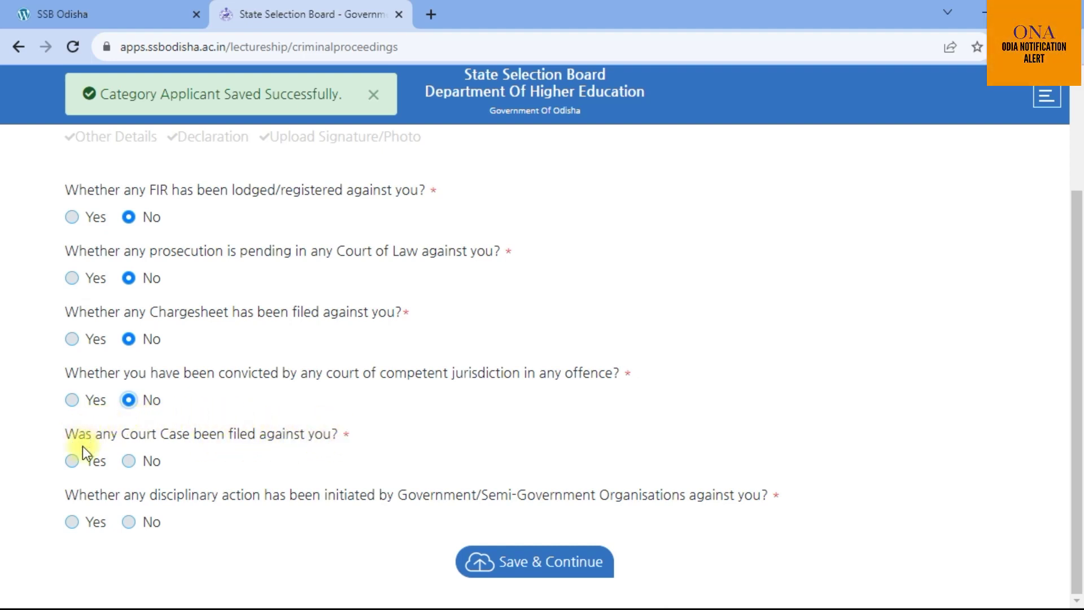
click(75, 463)
click(107, 526)
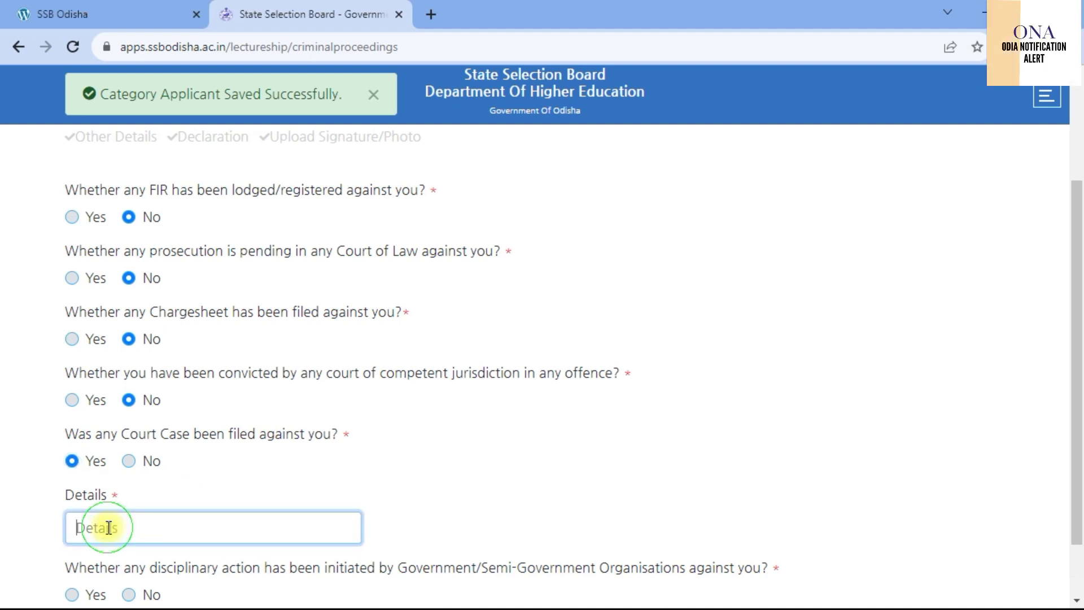
click(129, 461)
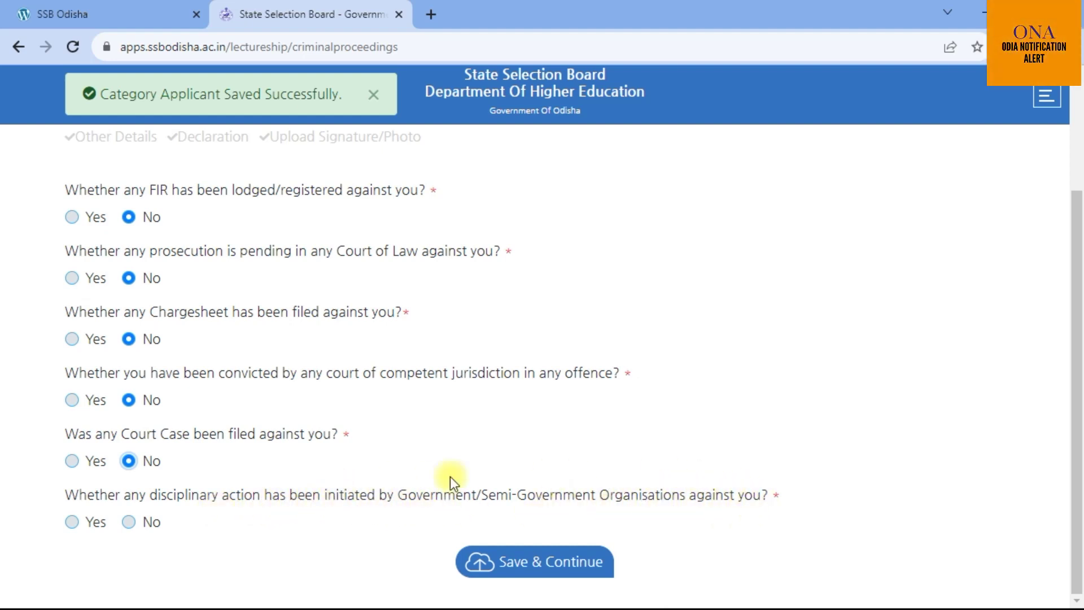
Step: Check the details field for the disciplinary action question, answer it with No, and save the criminal proceedings section
click(71, 522)
scroll(116, 536, down, 2)
click(116, 515)
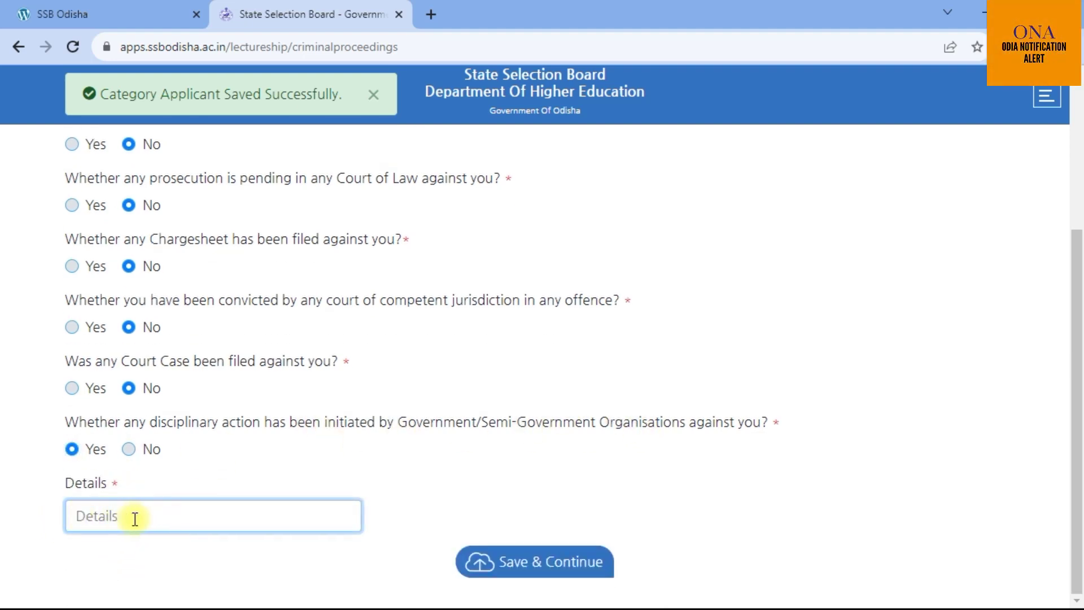
click(127, 449)
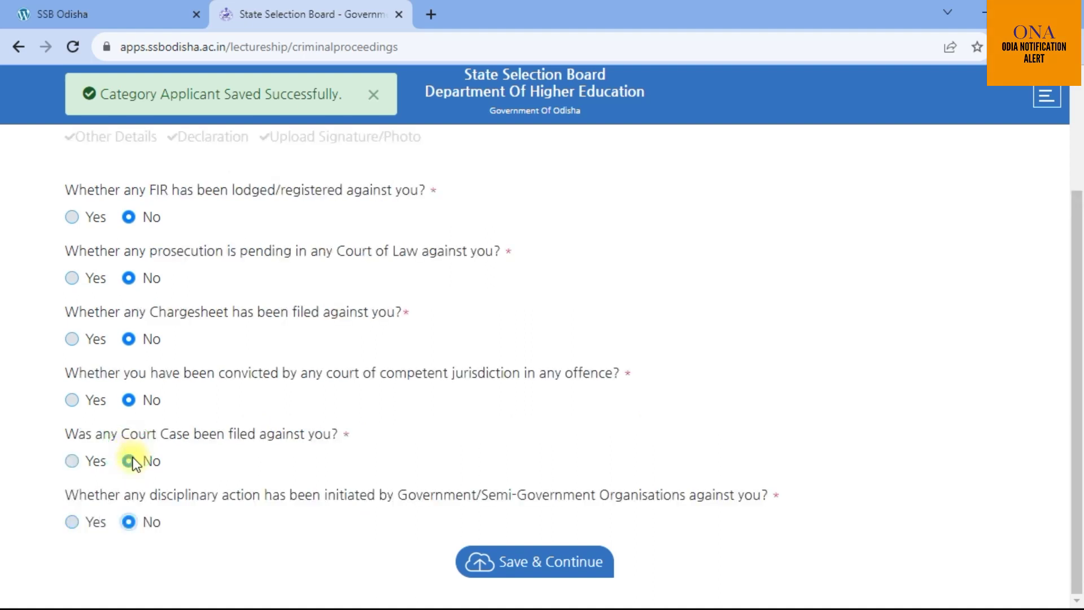
click(516, 565)
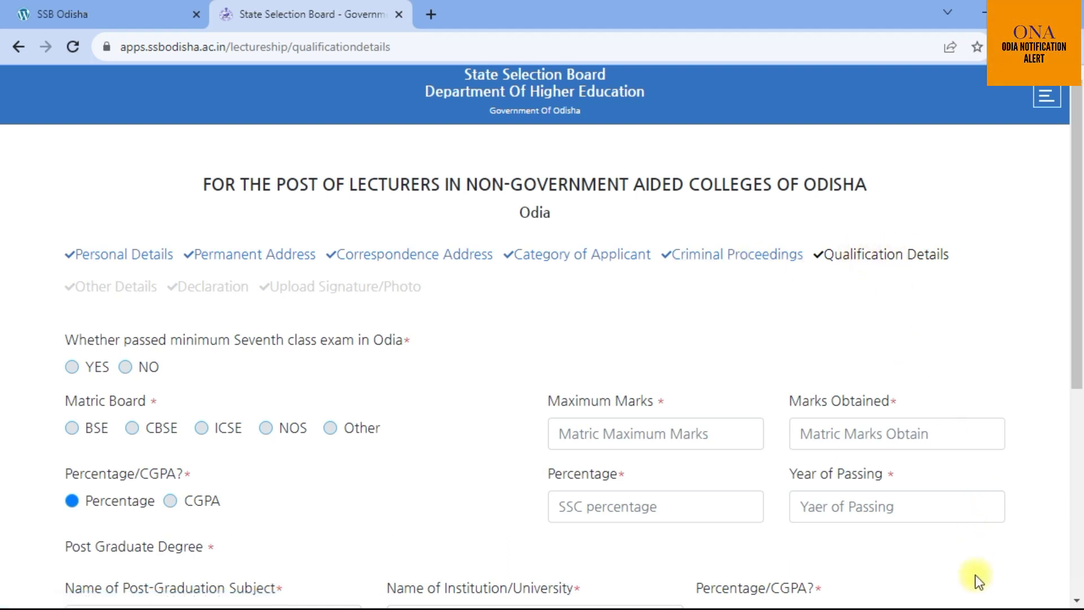
Step: Answer YES to having passed the Seventh class exam in Odia and choose BSE as the matric board
scroll(279, 184, down, 3)
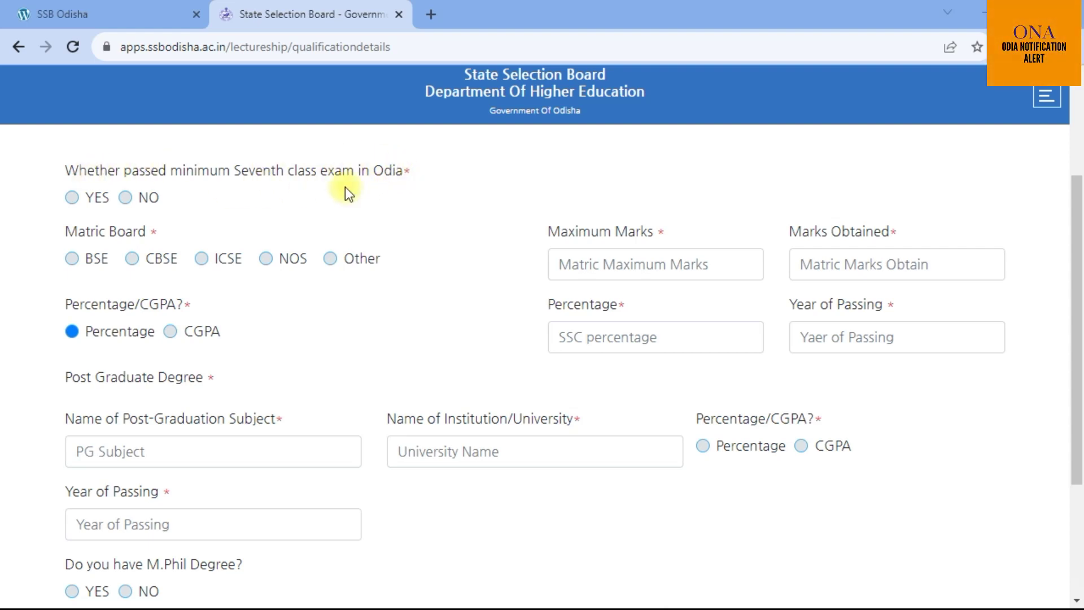
click(77, 198)
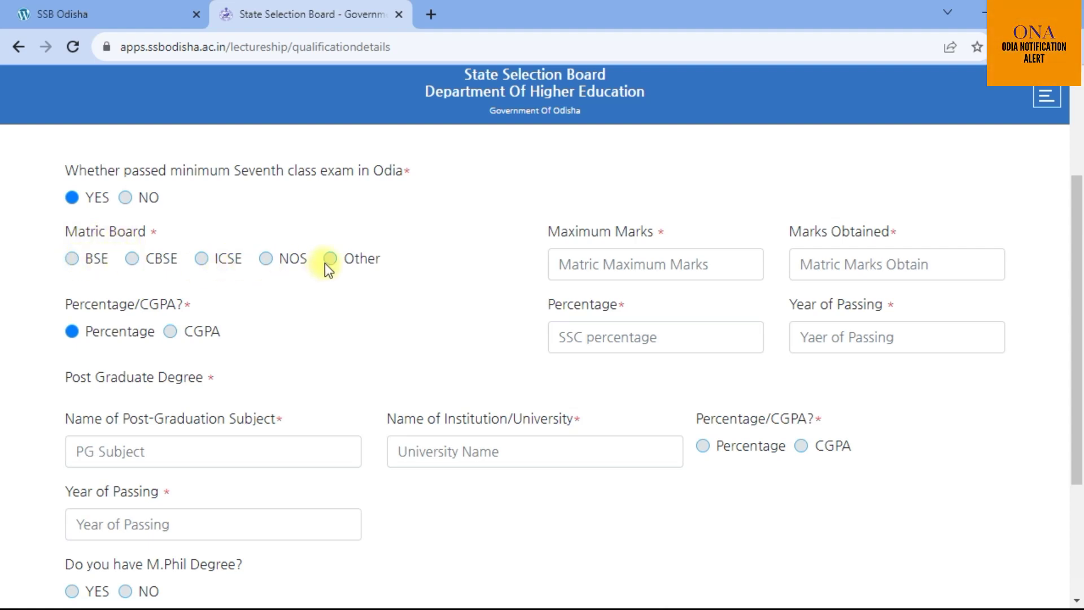
click(72, 259)
Step: Go through the matric fields for maximum marks, marks obtained, percentage and year of passing, and the CGPA option
click(607, 266)
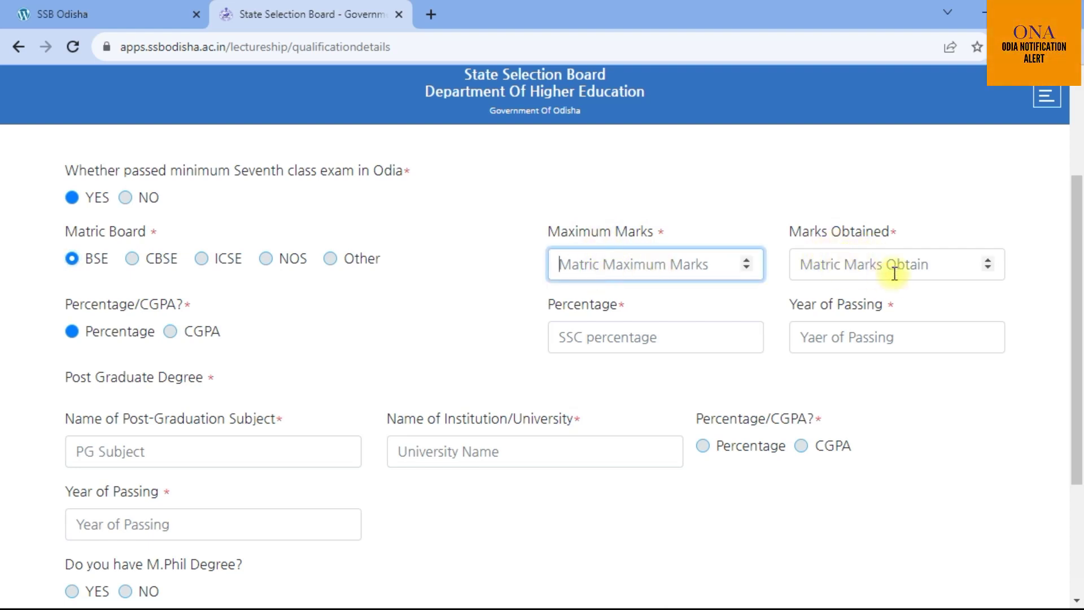
click(868, 271)
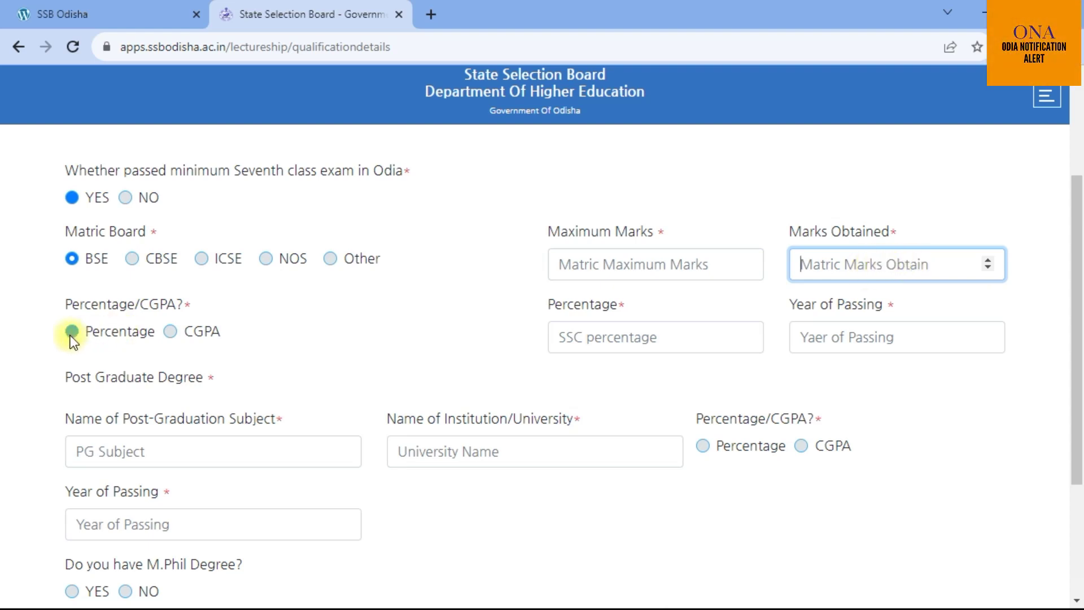
click(582, 336)
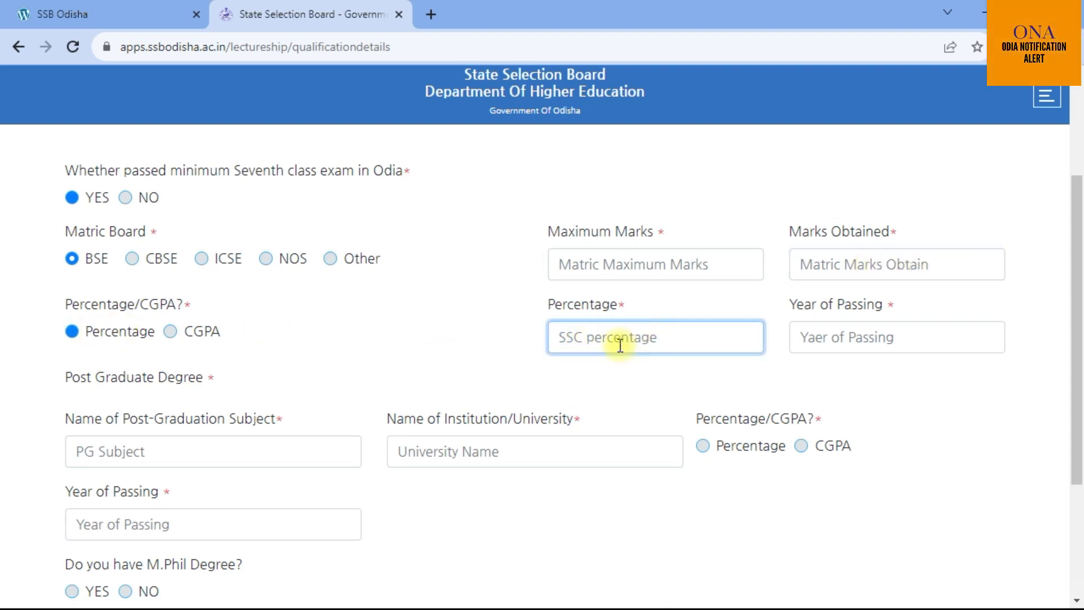
click(864, 337)
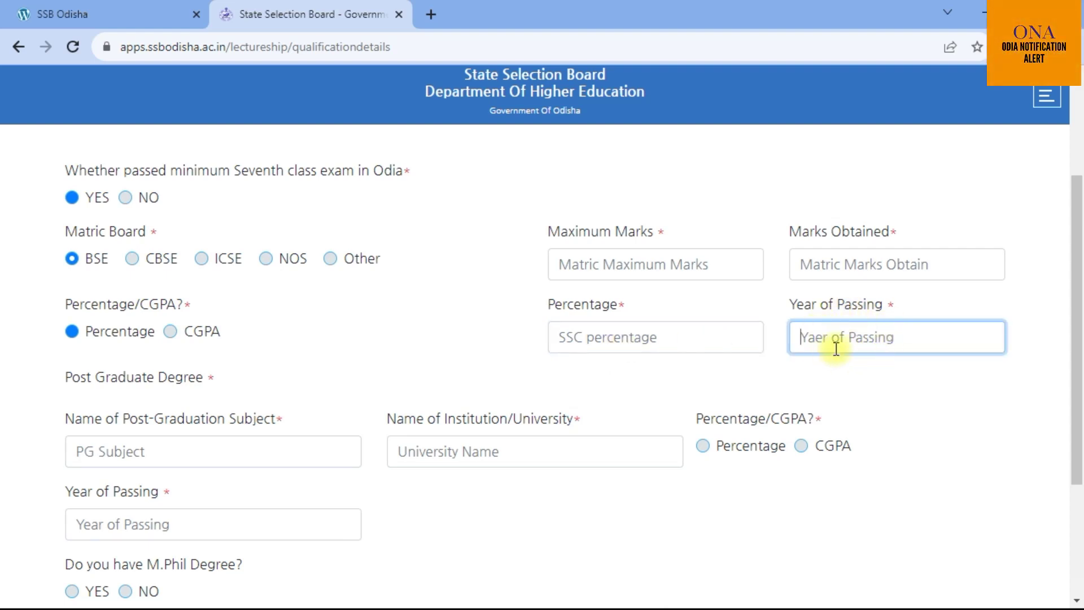
click(170, 331)
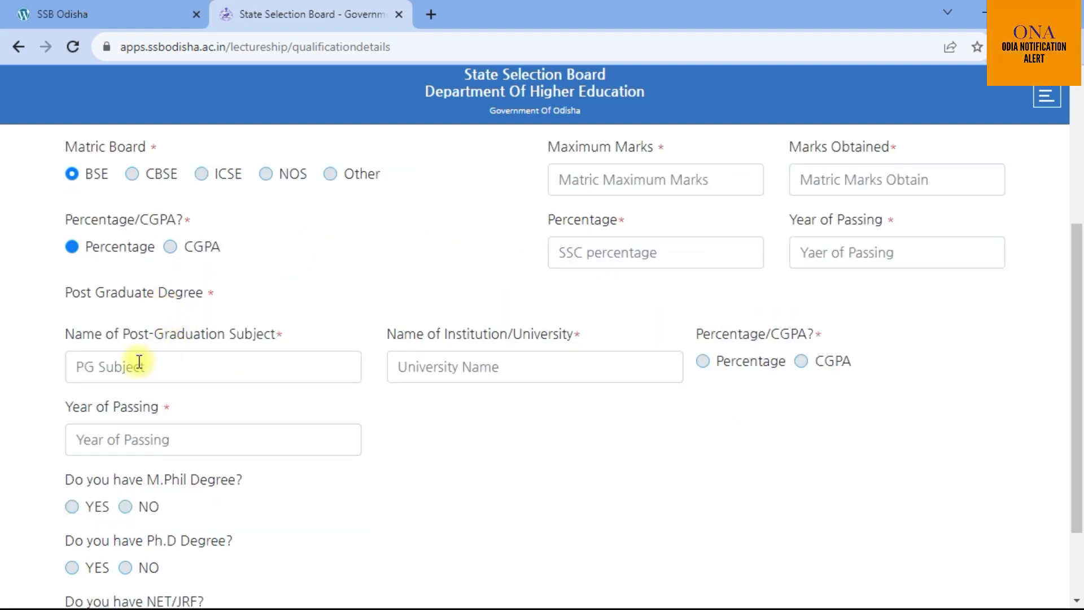
Step: Choose Percentage for the post-graduate degree and go through its subject, university, marks, percentage and year of passing fields
click(118, 366)
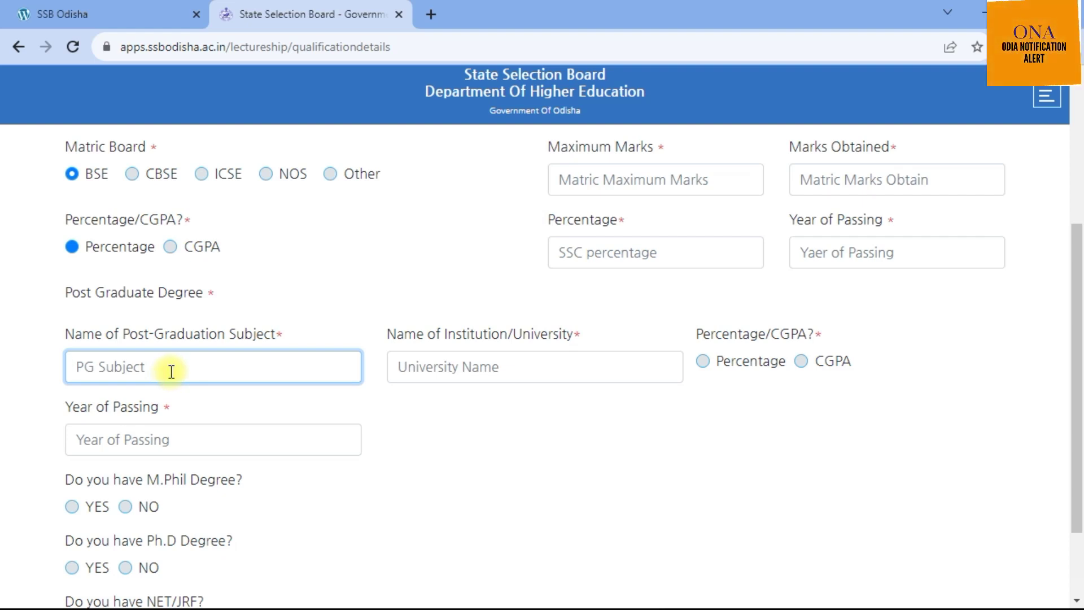
click(438, 366)
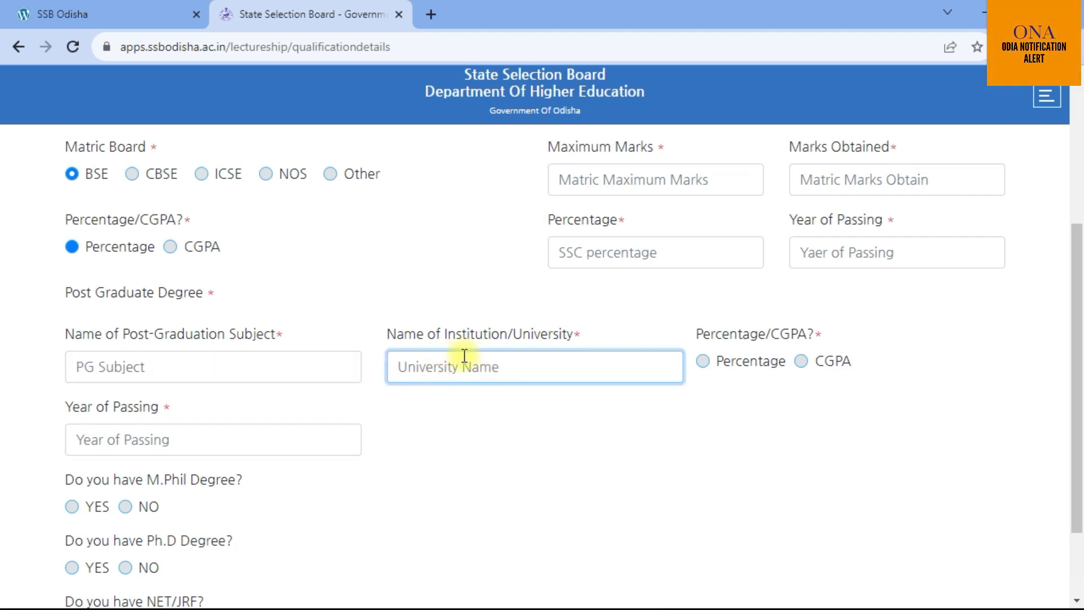
click(702, 361)
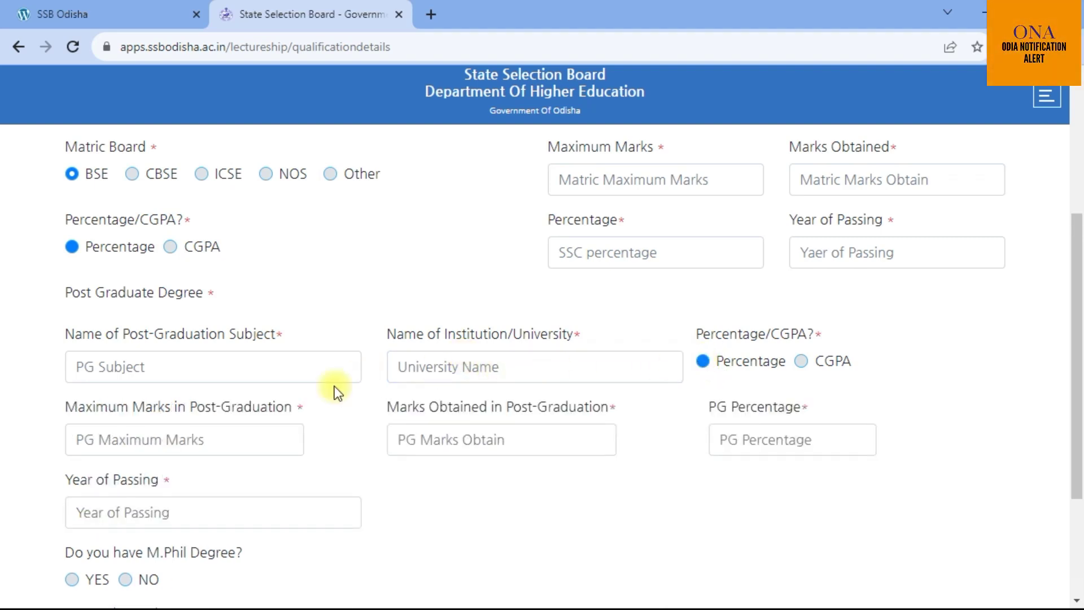
click(134, 440)
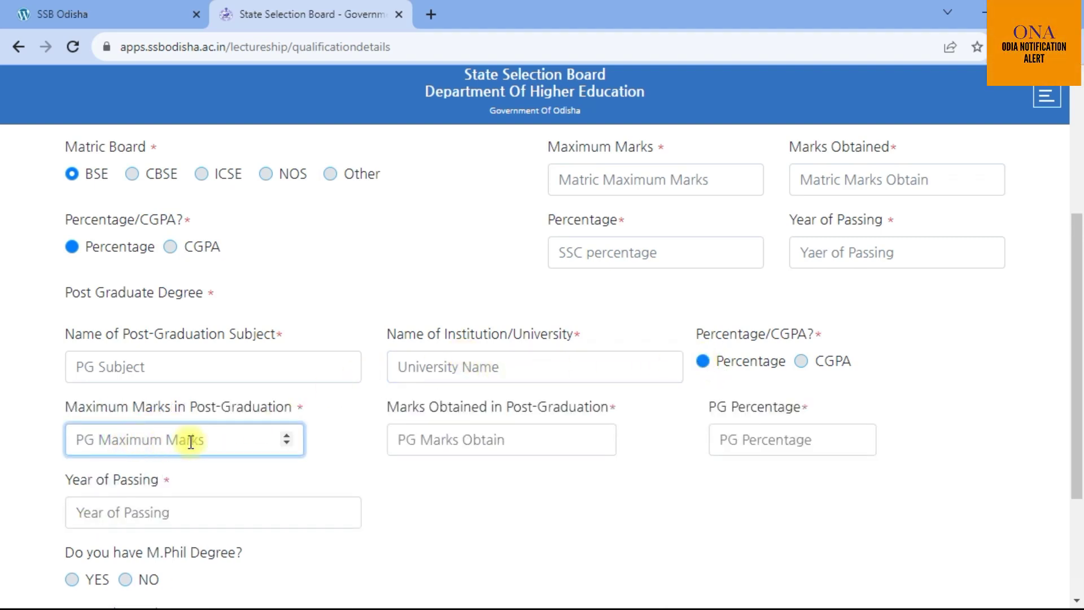
click(421, 440)
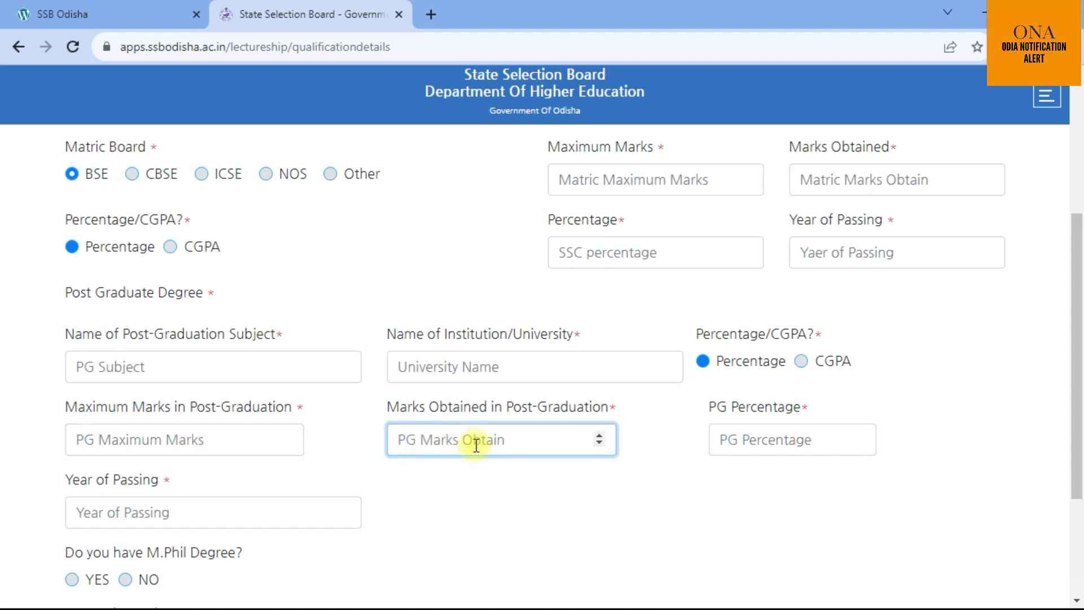
click(728, 443)
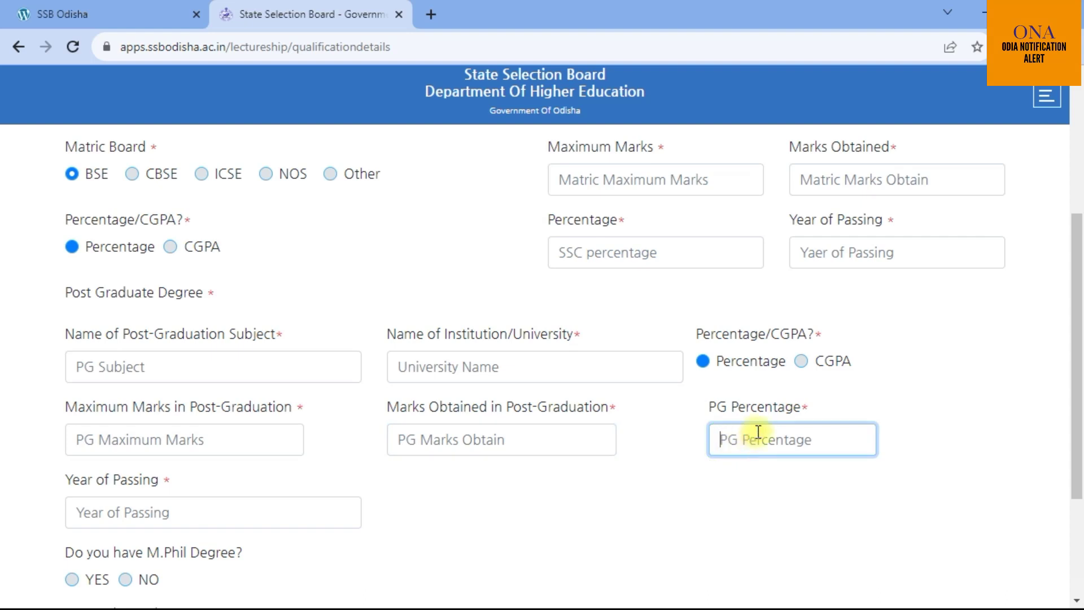
click(143, 511)
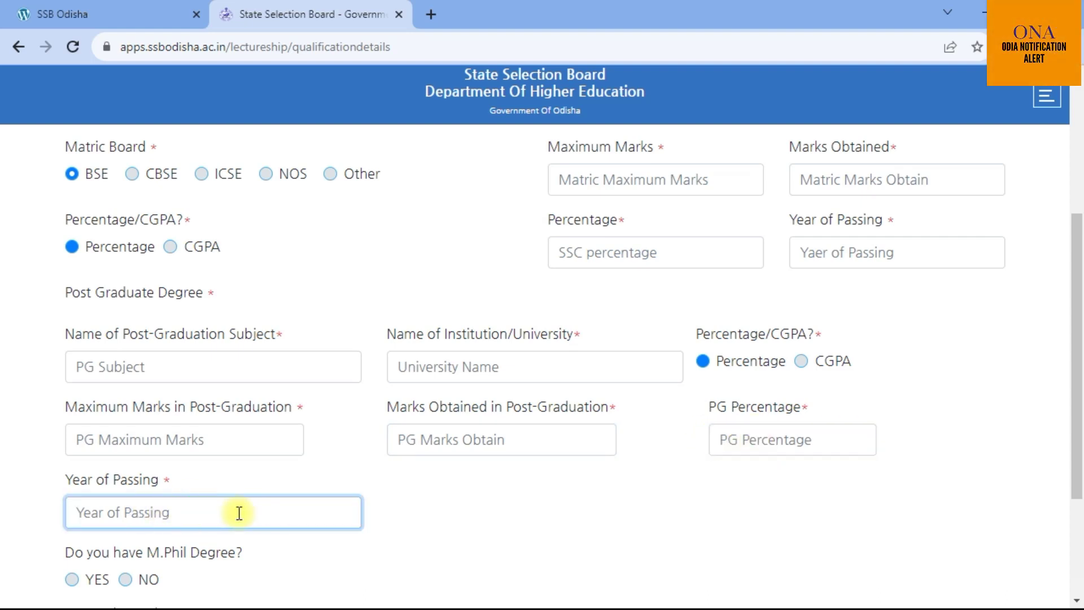
Step: Choose CGPA for the post-graduate degree and go through its maximum CGPA, obtained CGPA, percentage and year of passing fields
click(800, 362)
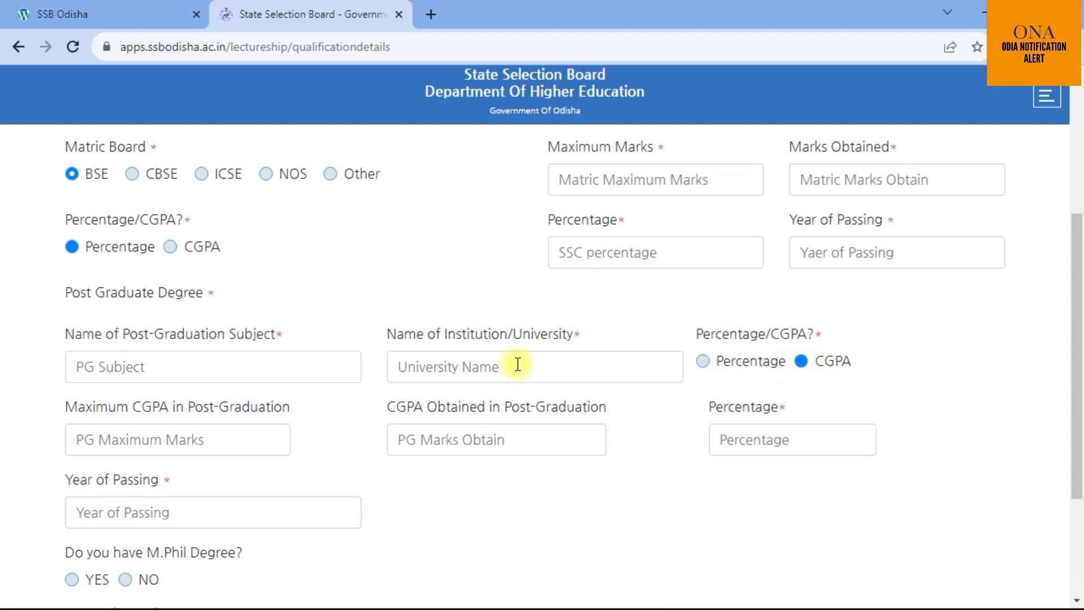
click(105, 370)
click(145, 443)
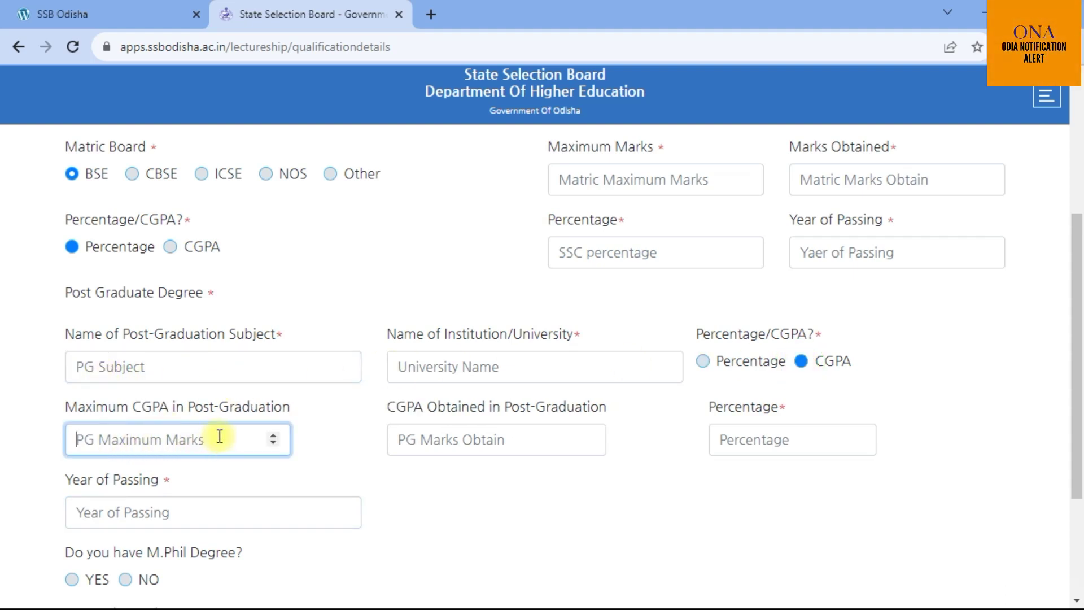
click(477, 439)
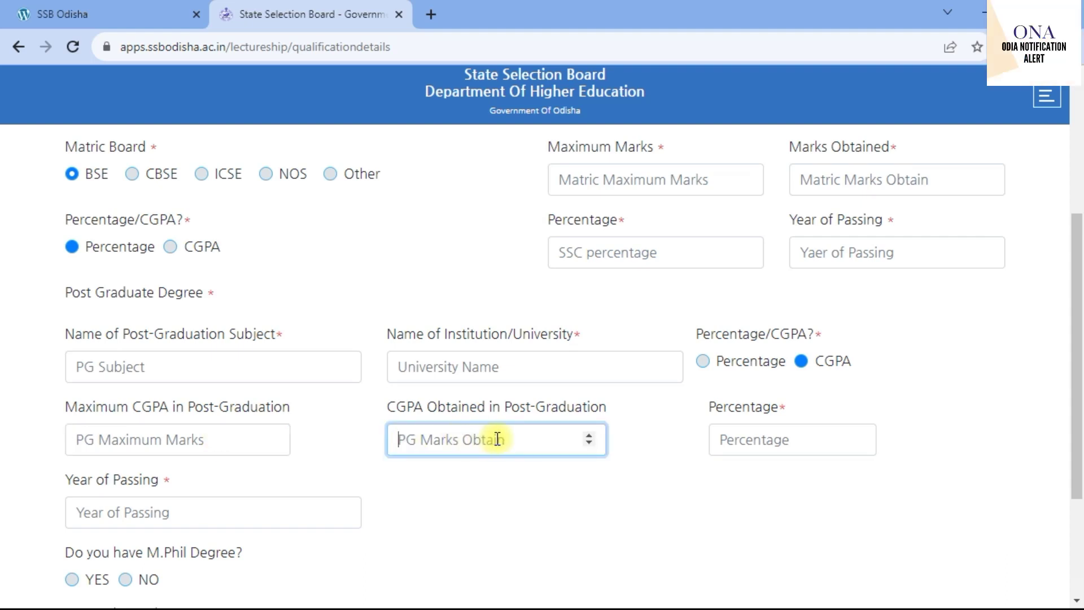
click(749, 444)
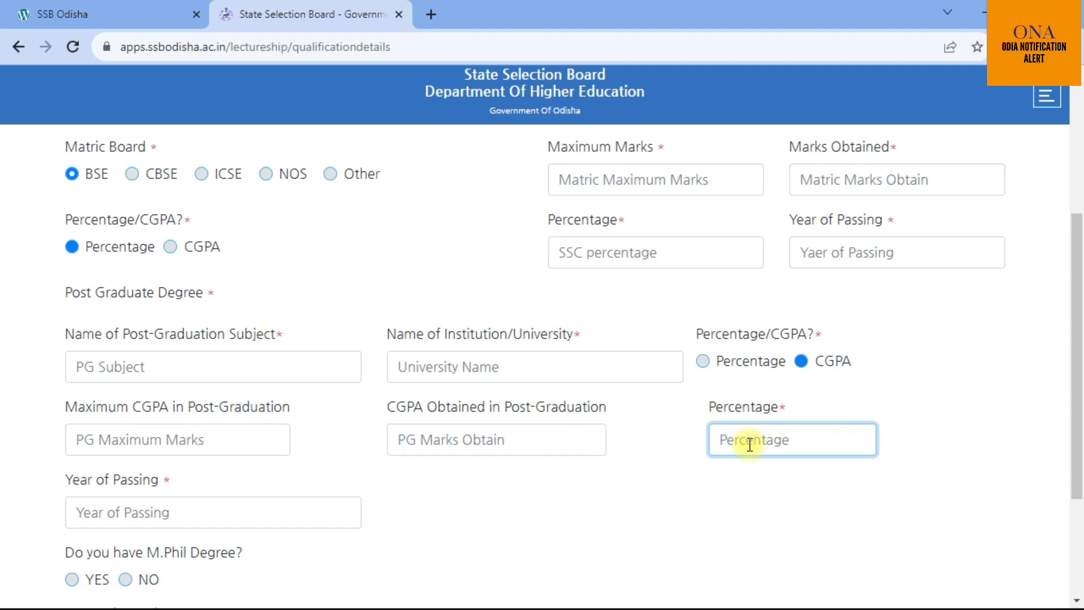
click(145, 511)
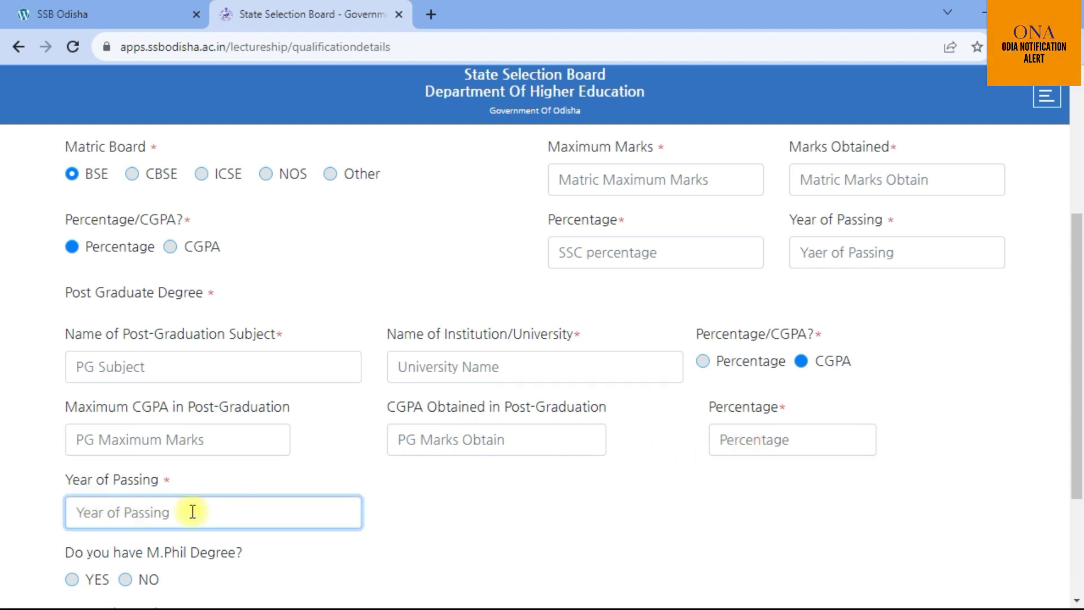
Step: Check the university and year of passing fields that YES opens for the M.Phil degree, and answer the question with NO
scroll(70, 390, down, 3)
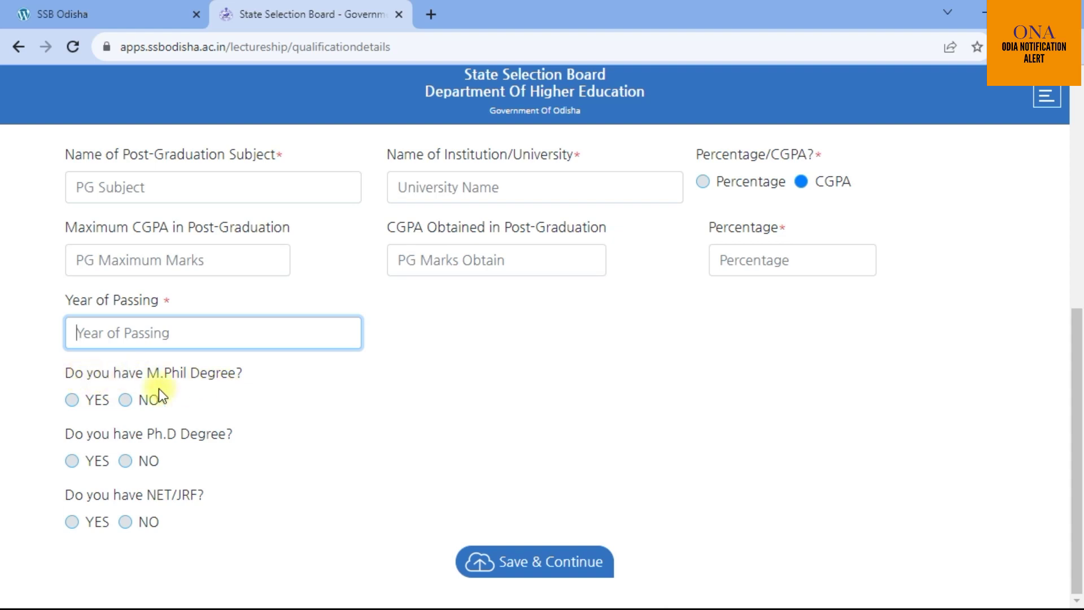
click(96, 400)
click(98, 461)
click(504, 466)
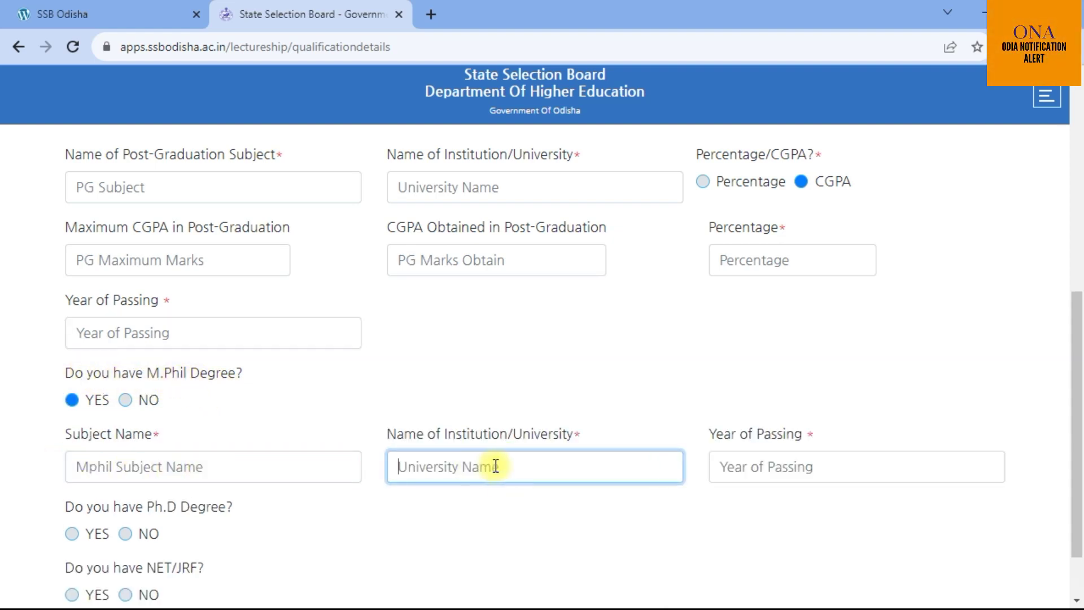
click(750, 461)
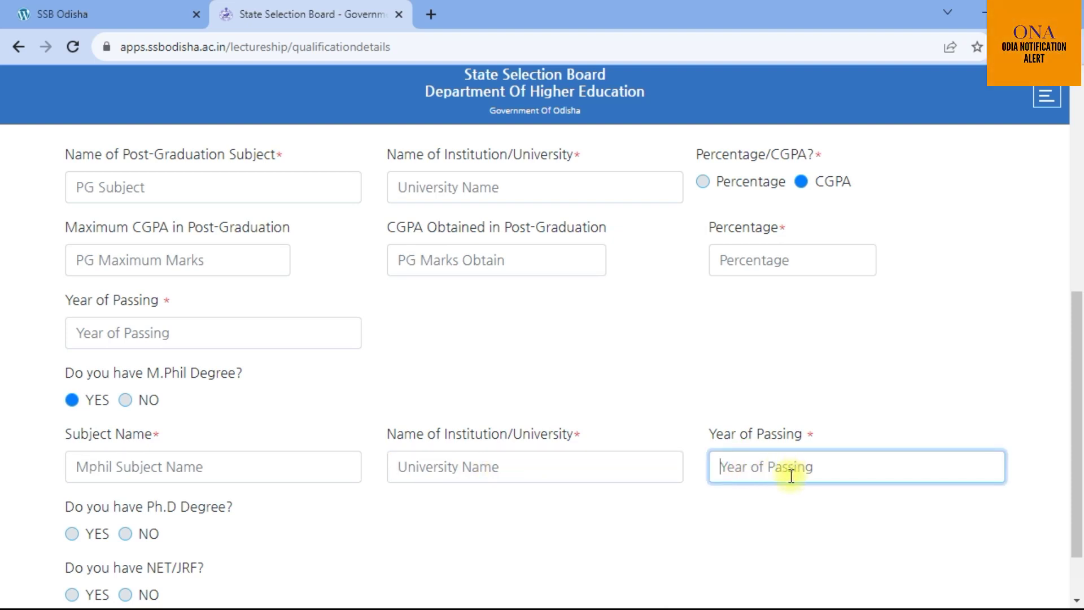
click(125, 400)
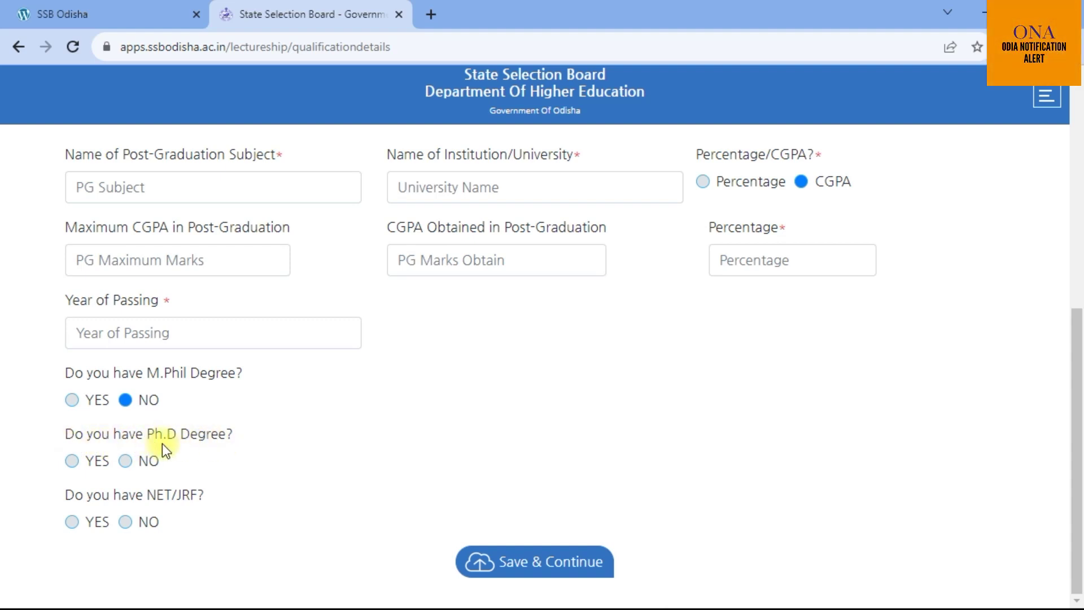
Step: Check the subject, university, notification number and date fields that YES opens for the Ph.D degree, and answer NO
click(72, 461)
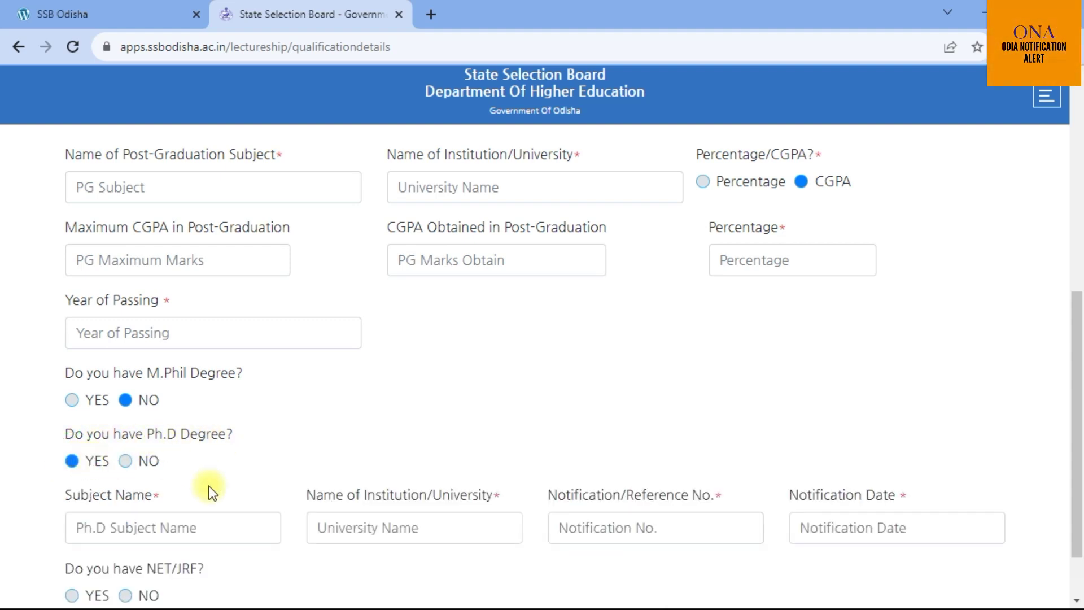
scroll(205, 487, down, 2)
click(201, 455)
click(346, 453)
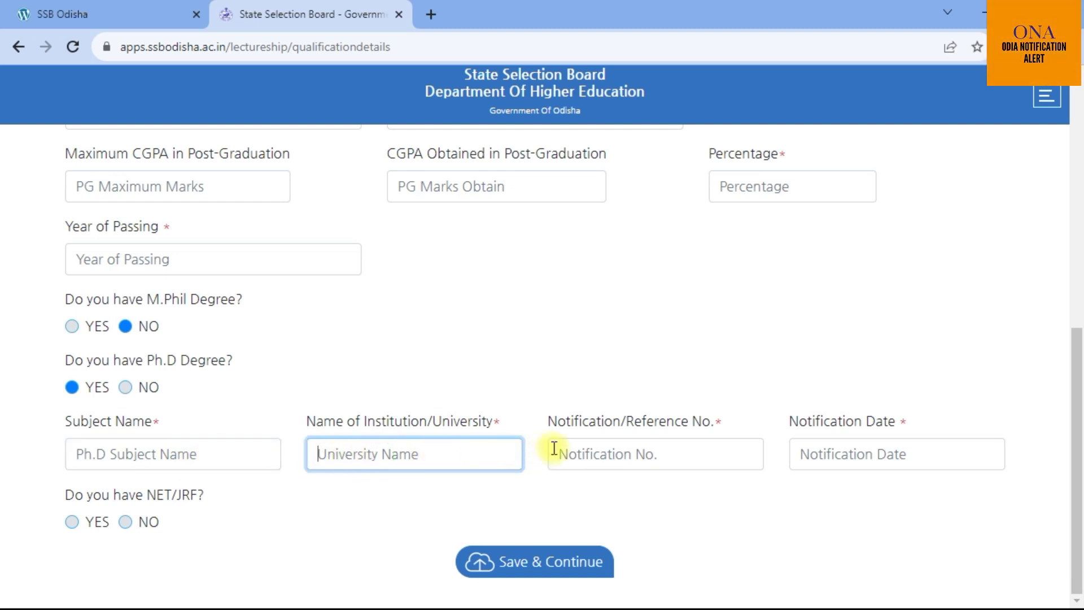
click(587, 452)
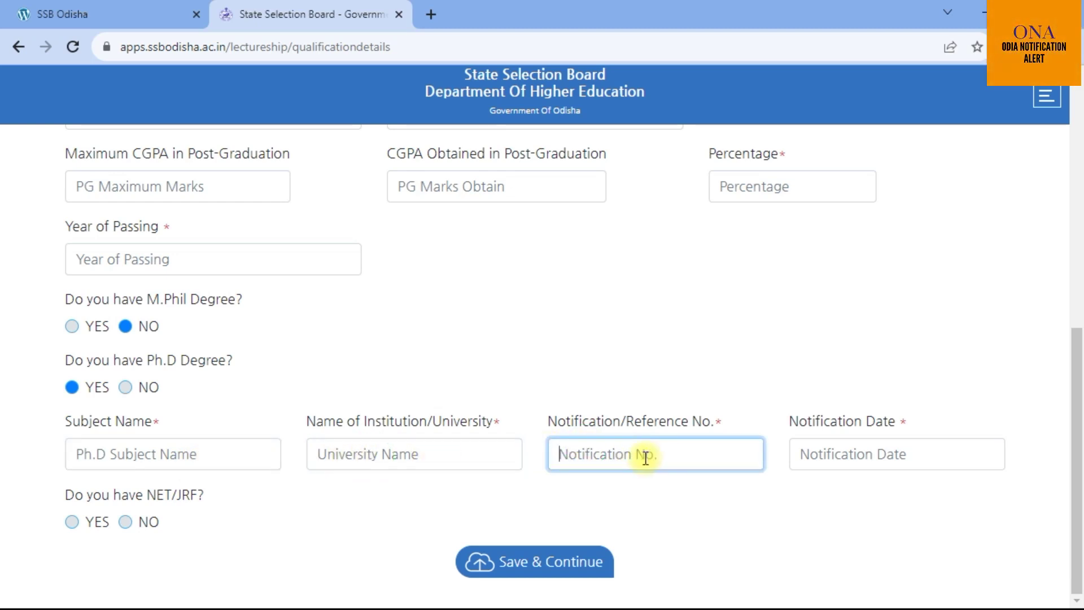
click(849, 456)
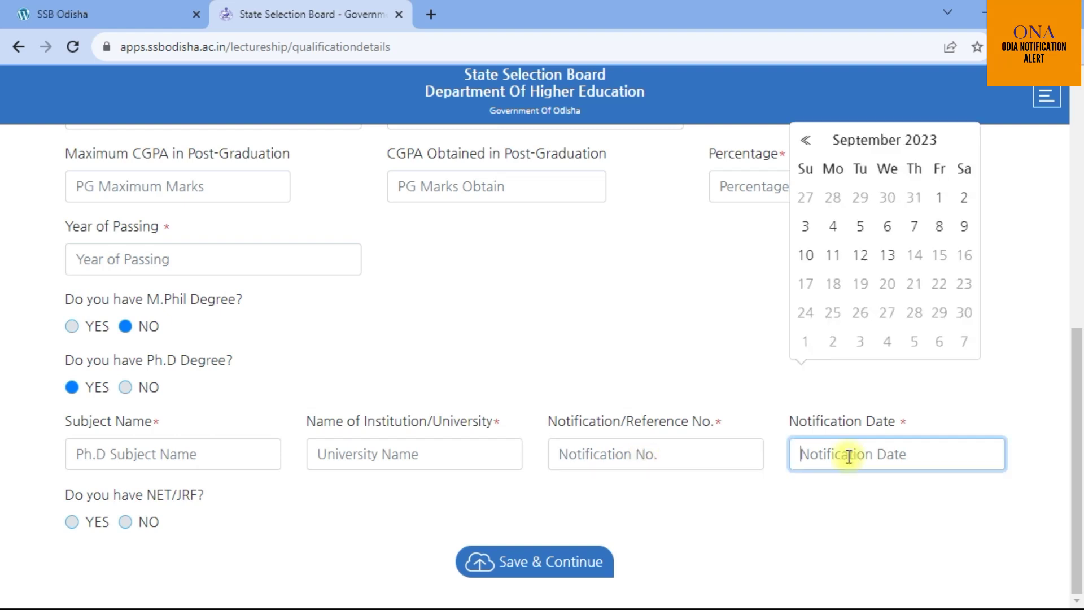
click(124, 388)
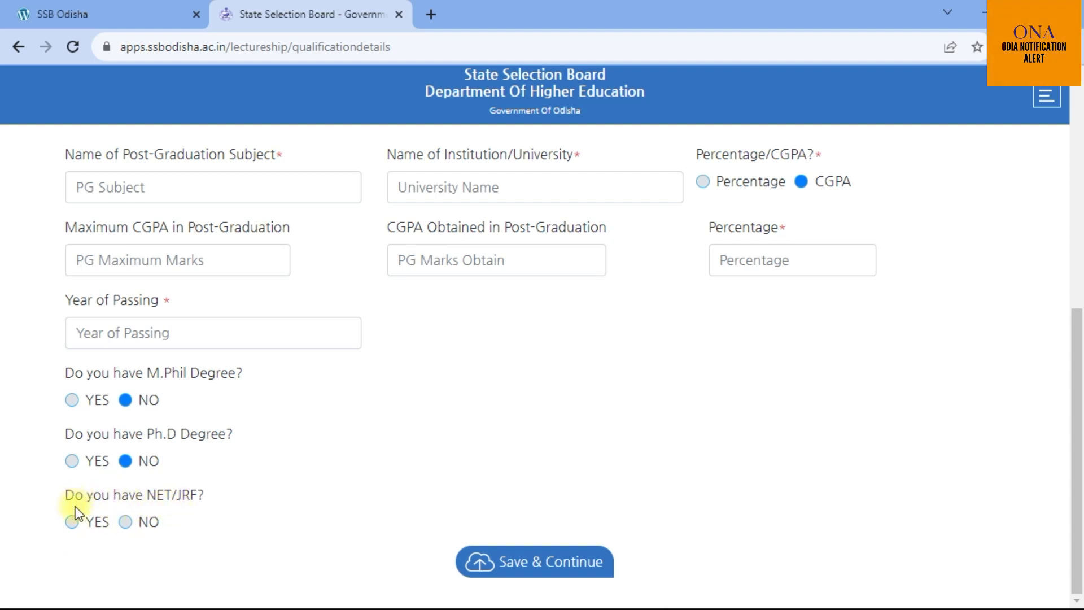
Step: Check the subject, exam agency and result date fields that YES opens for NET/JRF, answer NO, and save the qualification details
click(93, 520)
scroll(155, 541, down, 1)
click(115, 519)
click(377, 514)
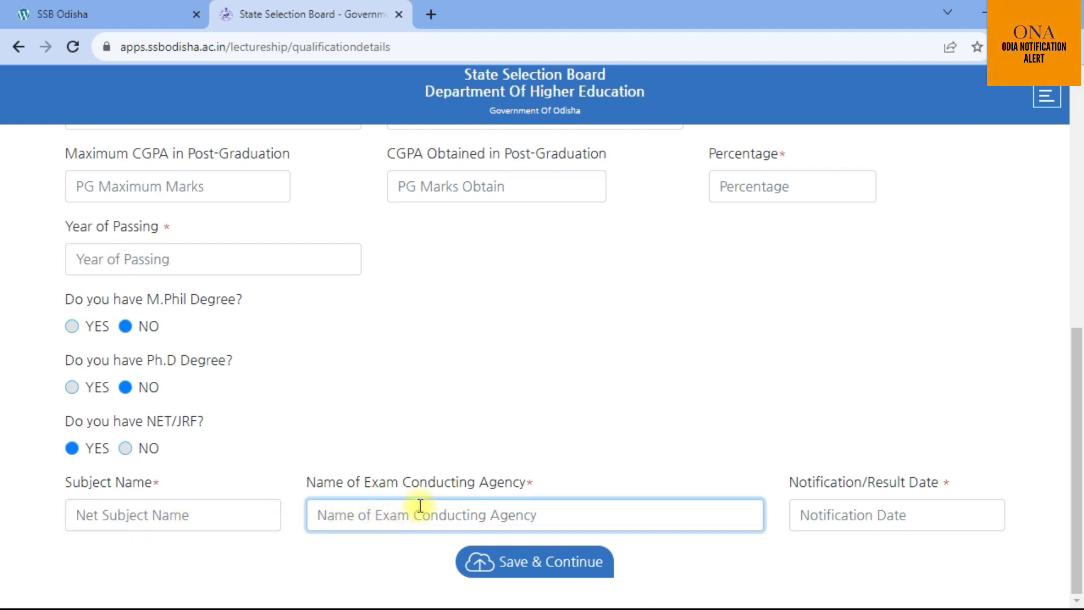
click(828, 514)
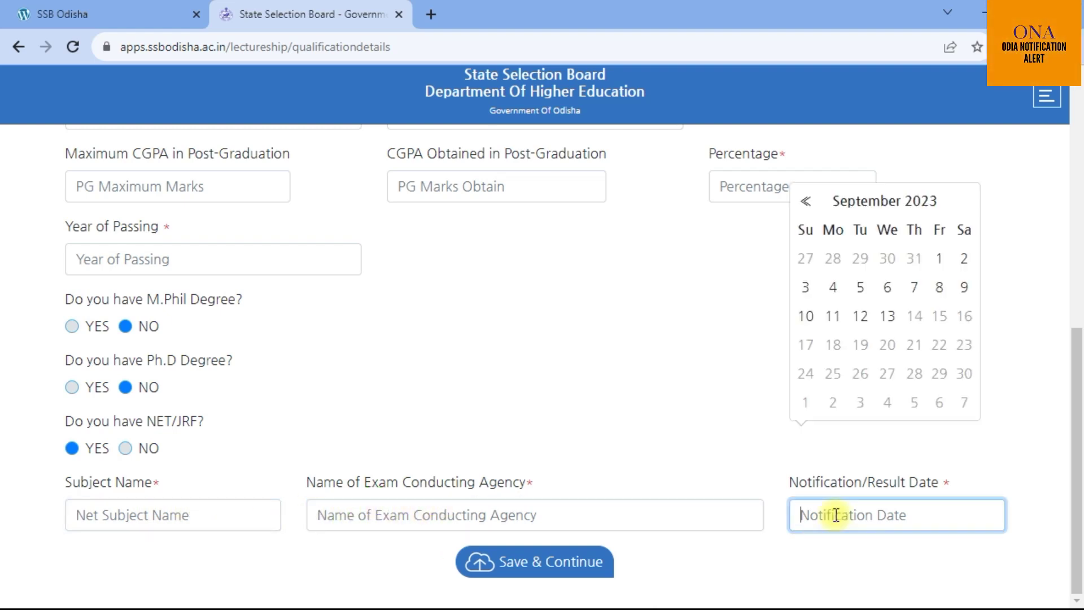
click(419, 514)
click(812, 515)
click(125, 448)
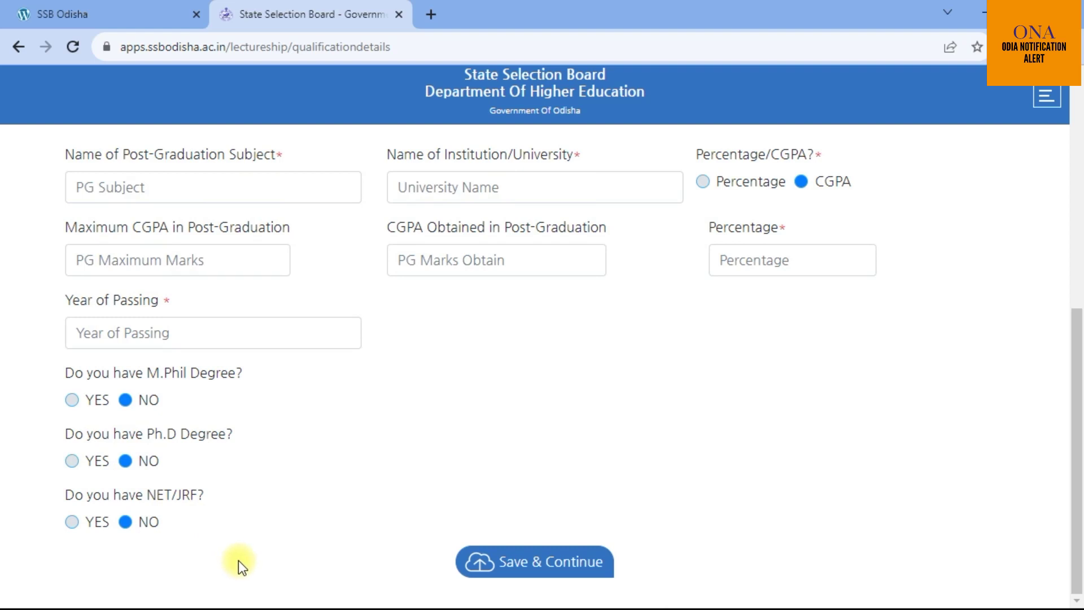
click(559, 564)
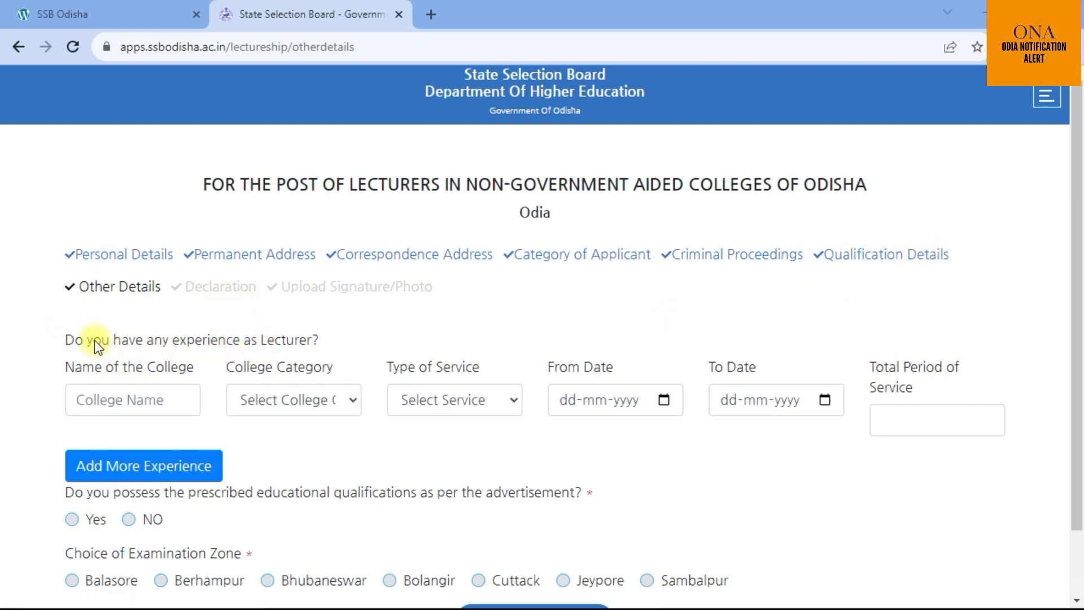
Step: Examine the lecturer experience fields for college name, college category, type of service, from and to dates, and total period of service
click(127, 401)
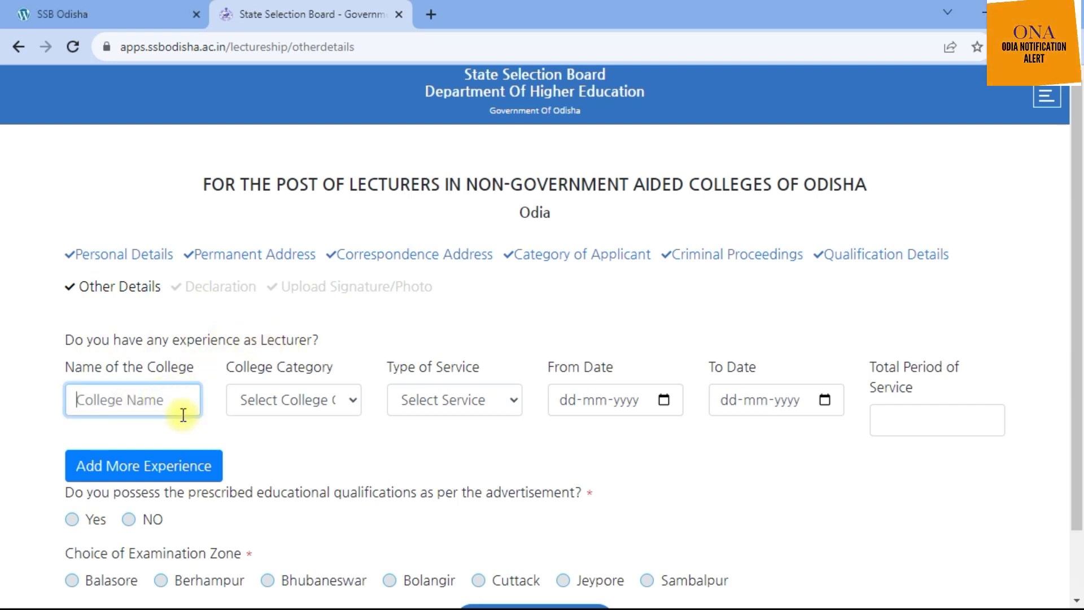
click(278, 405)
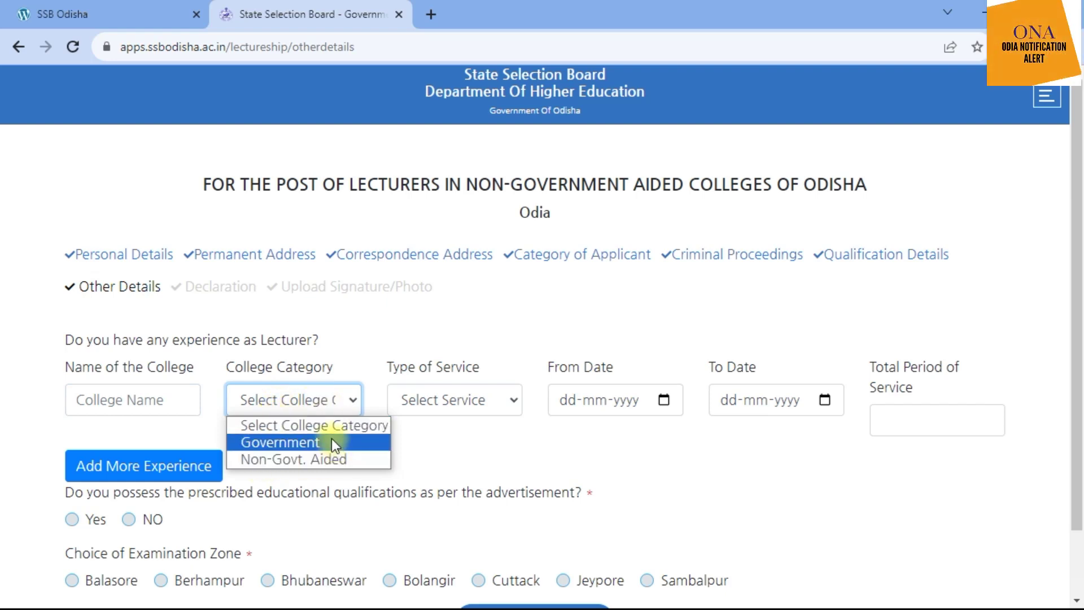
click(449, 400)
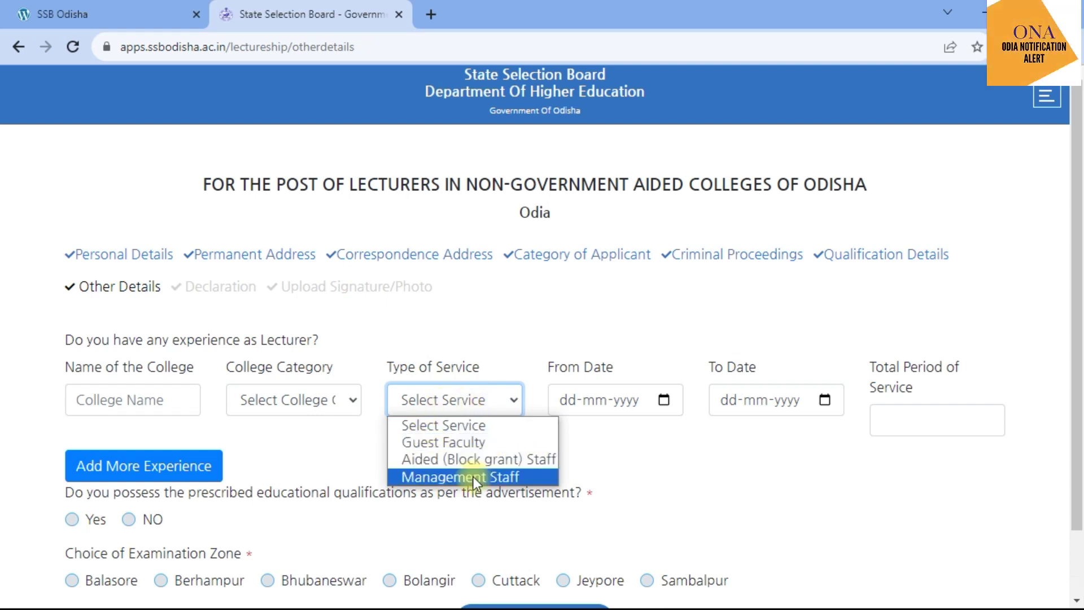
click(575, 387)
click(564, 399)
click(625, 401)
click(728, 401)
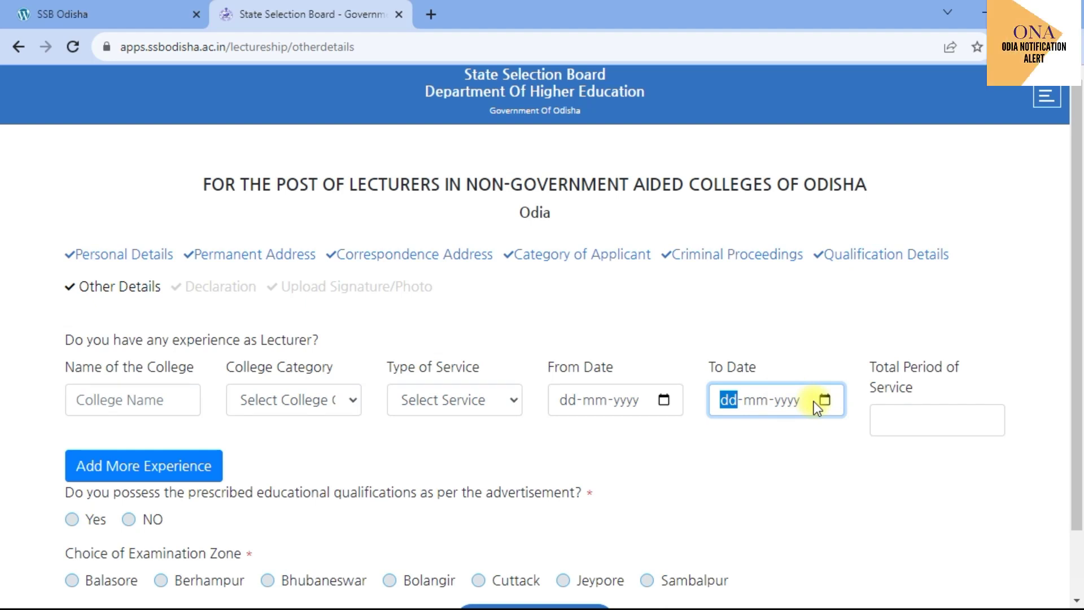
click(904, 413)
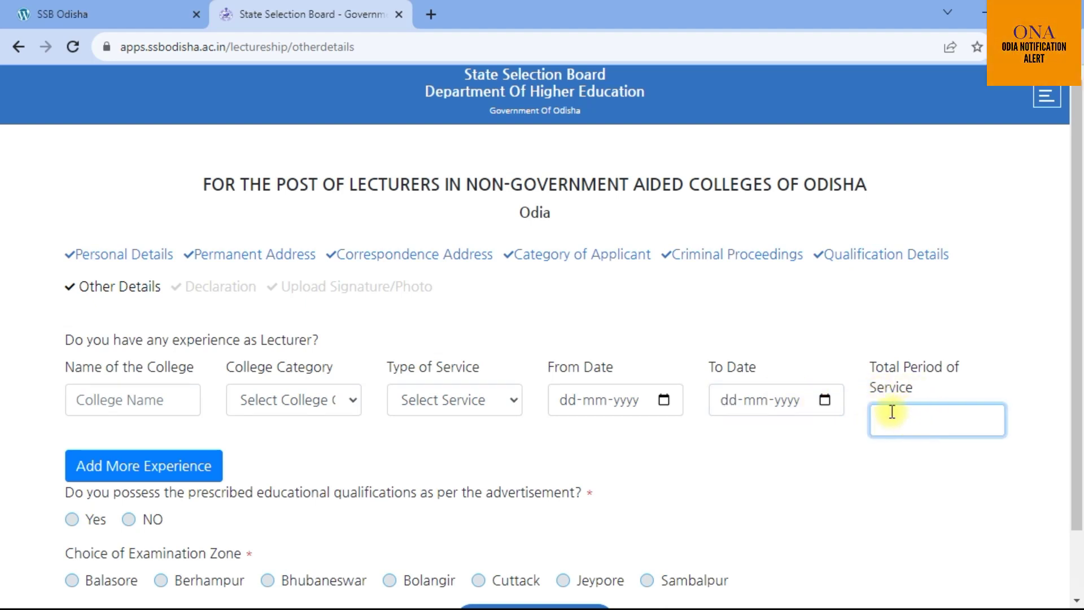
Step: Answer NO to possessing the prescribed educational qualifications, choose Berhampur as the examination zone, and save the other details
scroll(889, 418, down, 2)
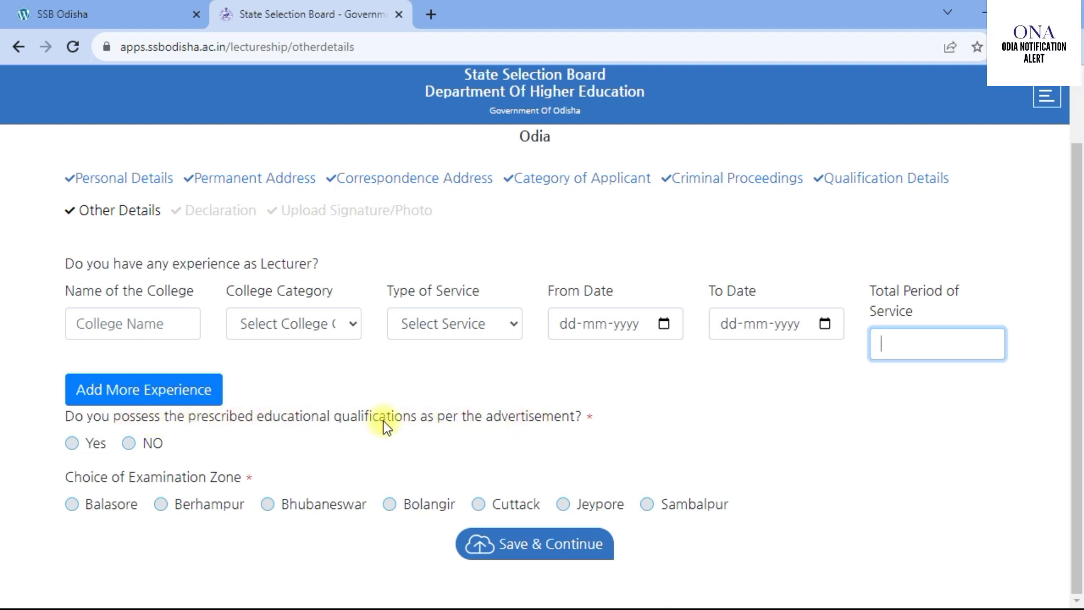
click(71, 443)
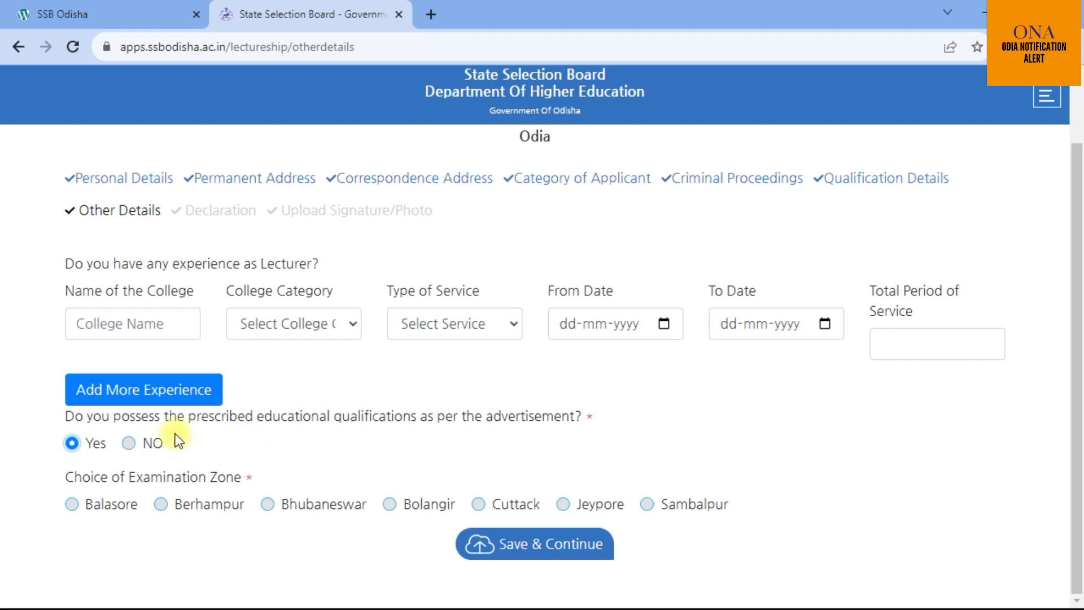
click(156, 443)
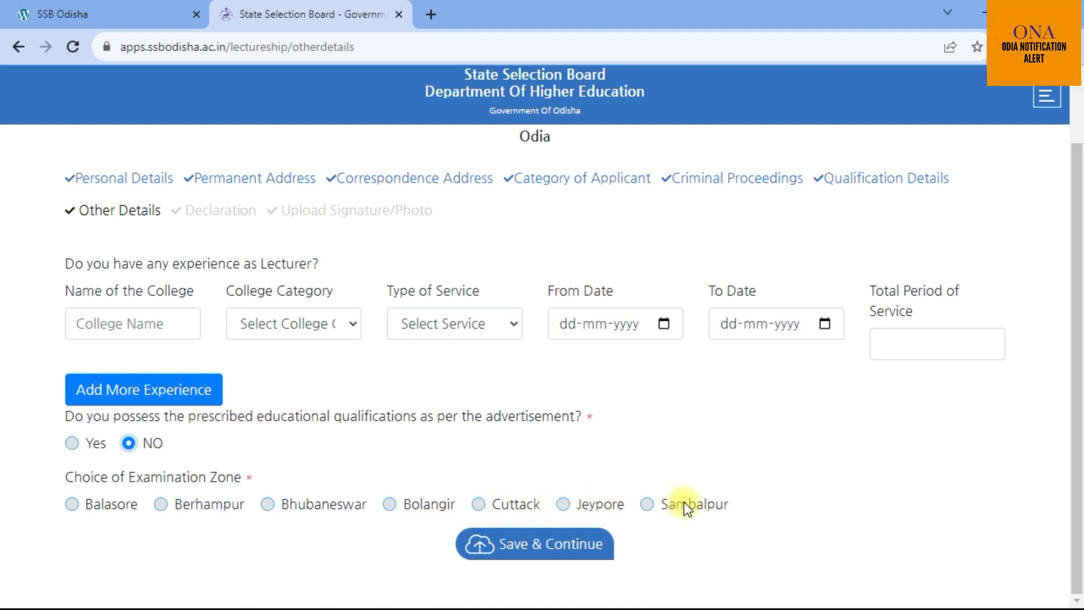
click(160, 503)
click(531, 548)
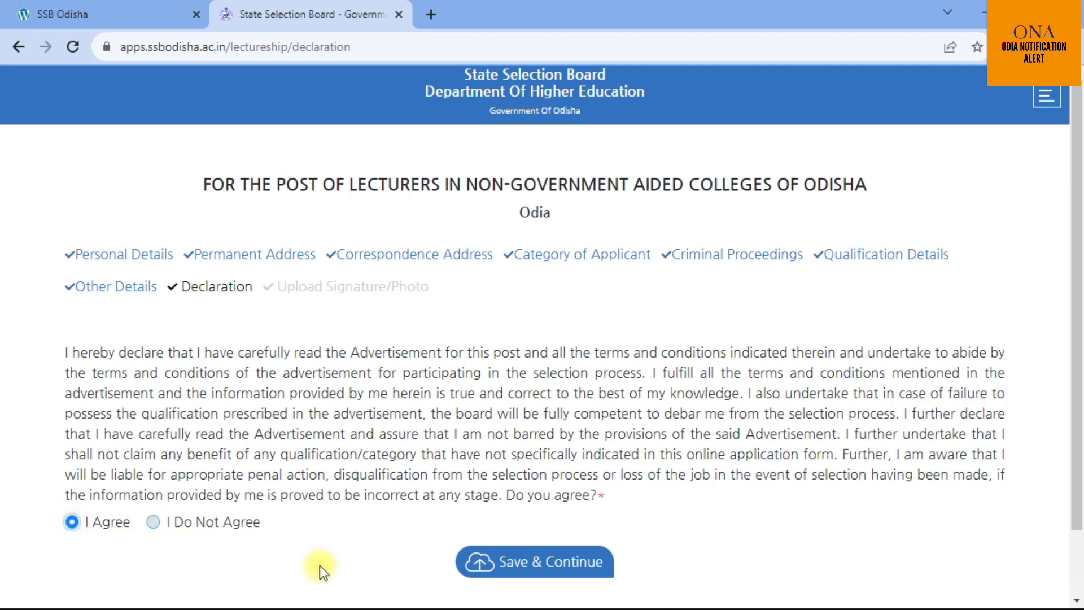
Step: Save the declaration with I Agree selected, and save the photograph, signature and thumb upload section
click(534, 571)
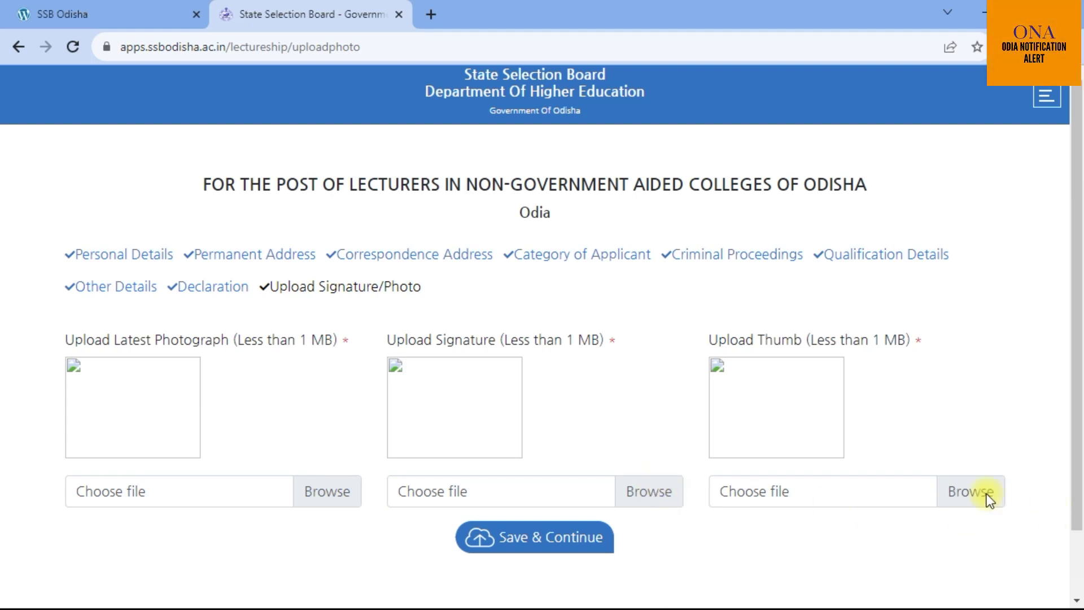
click(541, 542)
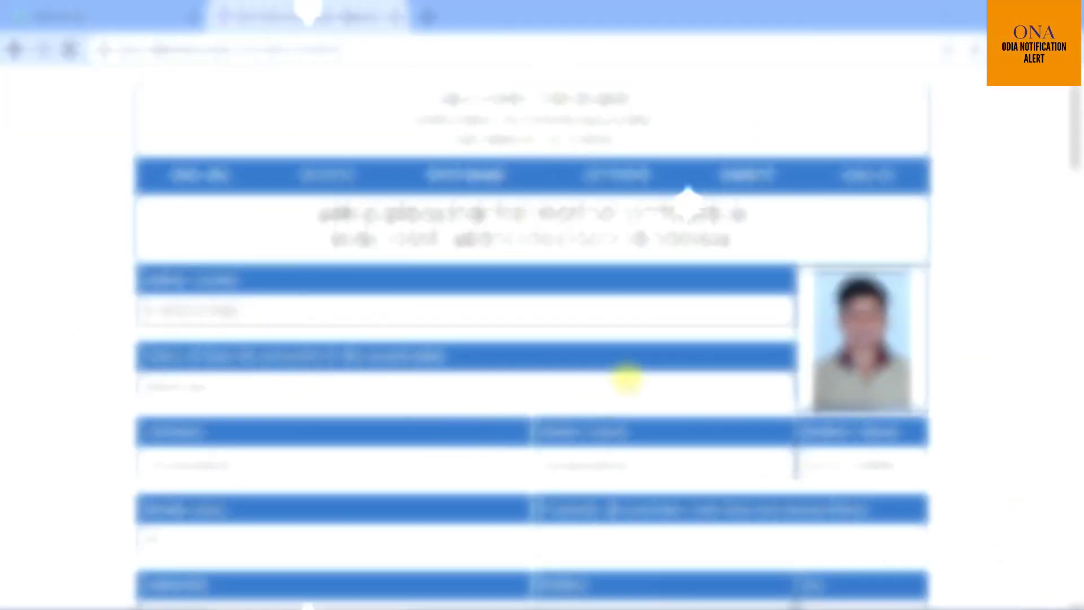
Step: Review the completed application down to its declaration, and proceed through the application fee page to the SBI payment site
scroll(564, 356, down, 15)
scroll(572, 372, up, 5)
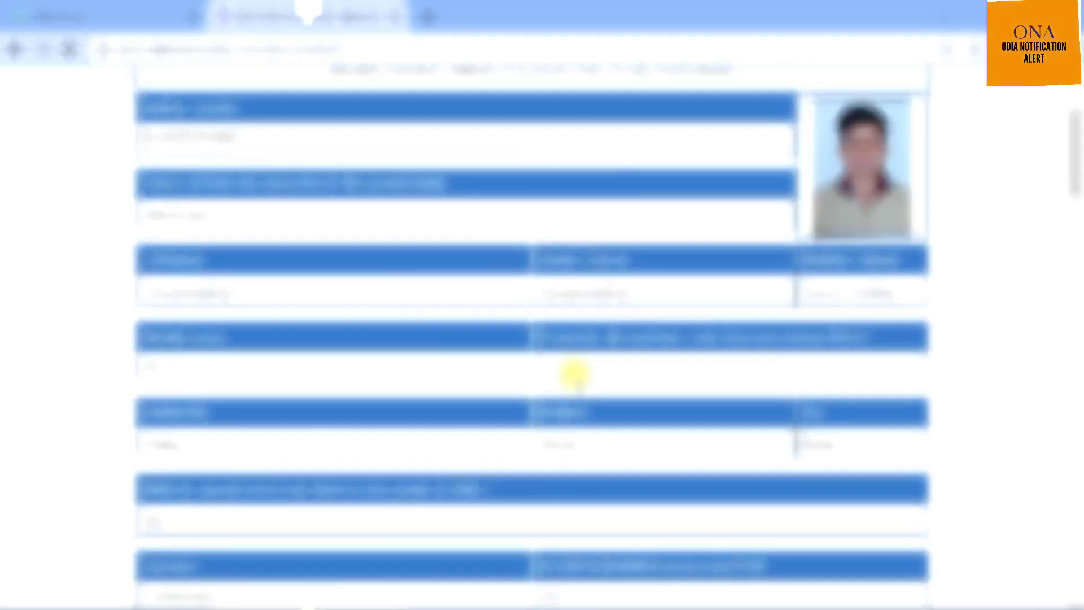
scroll(574, 374, down, 20)
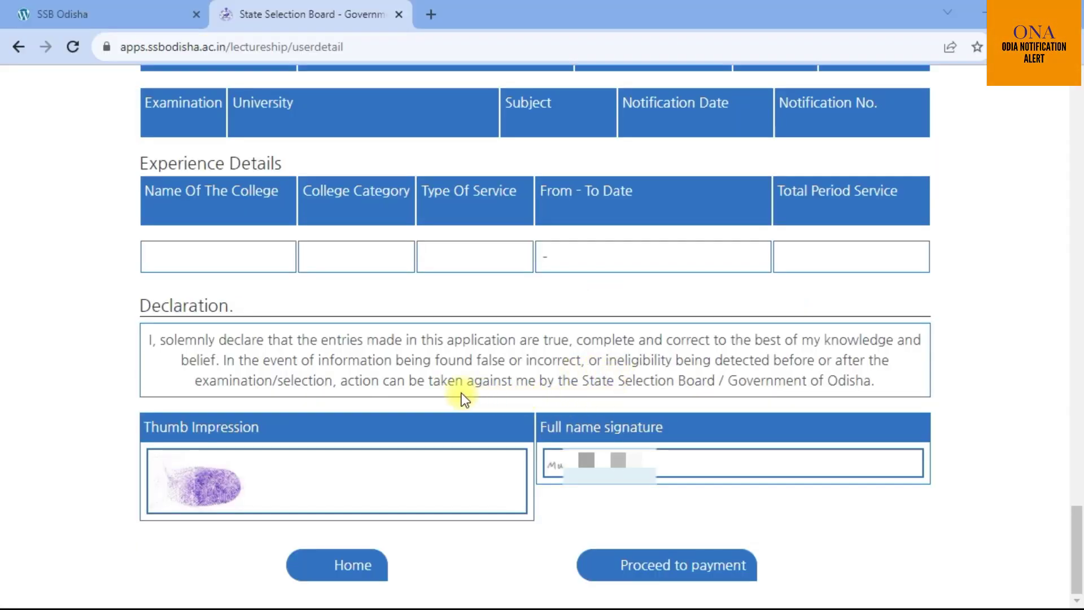
click(623, 567)
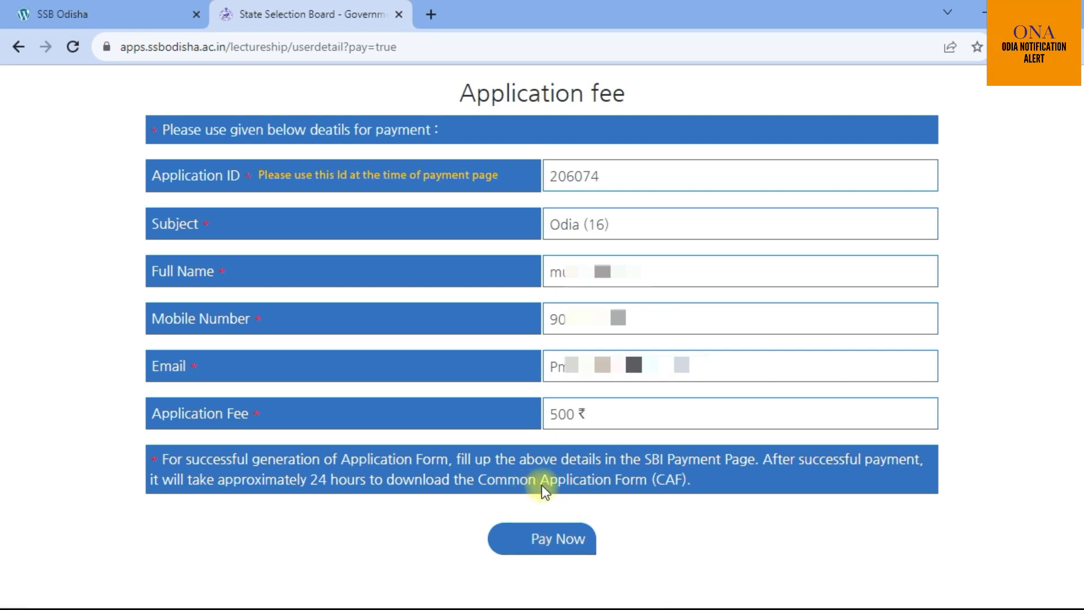
click(543, 540)
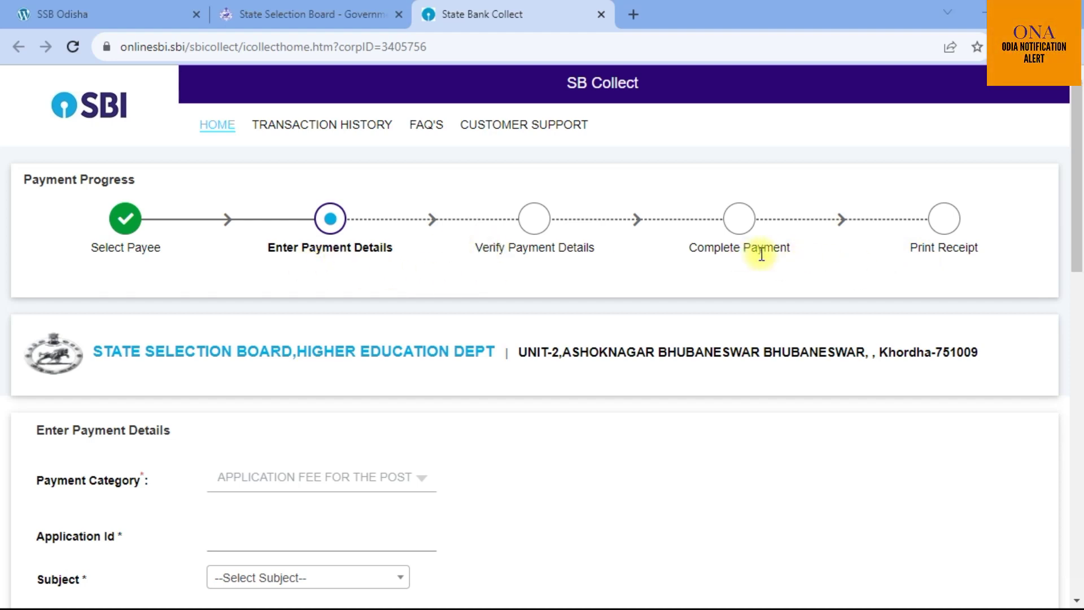
Step: Go over the Application Id field in the SB Collect payment details and set the subject to Odia
scroll(254, 222, down, 5)
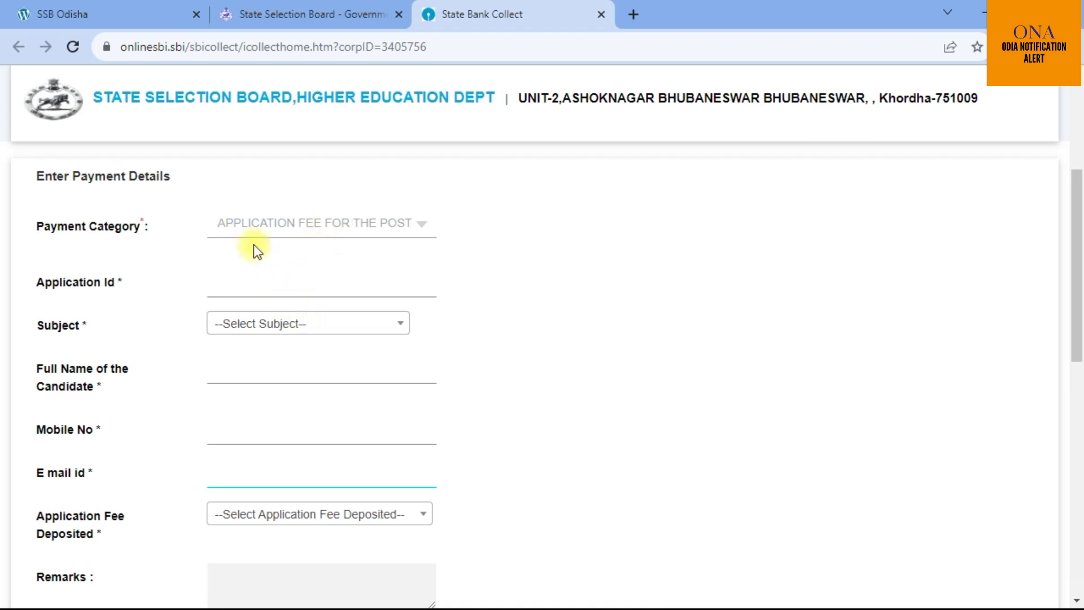
click(225, 285)
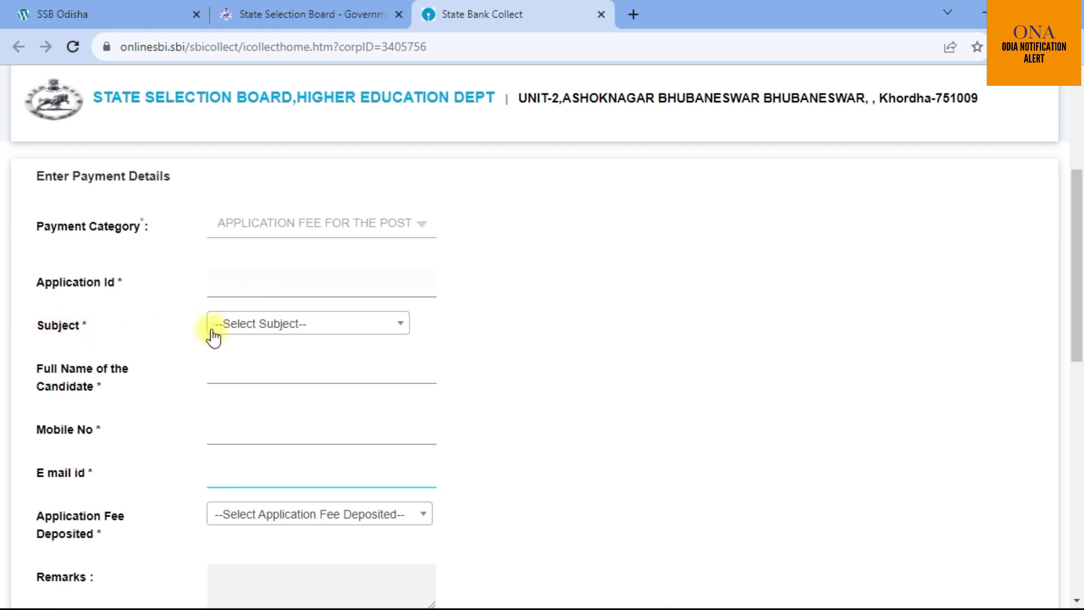
click(233, 324)
scroll(243, 486, down, 5)
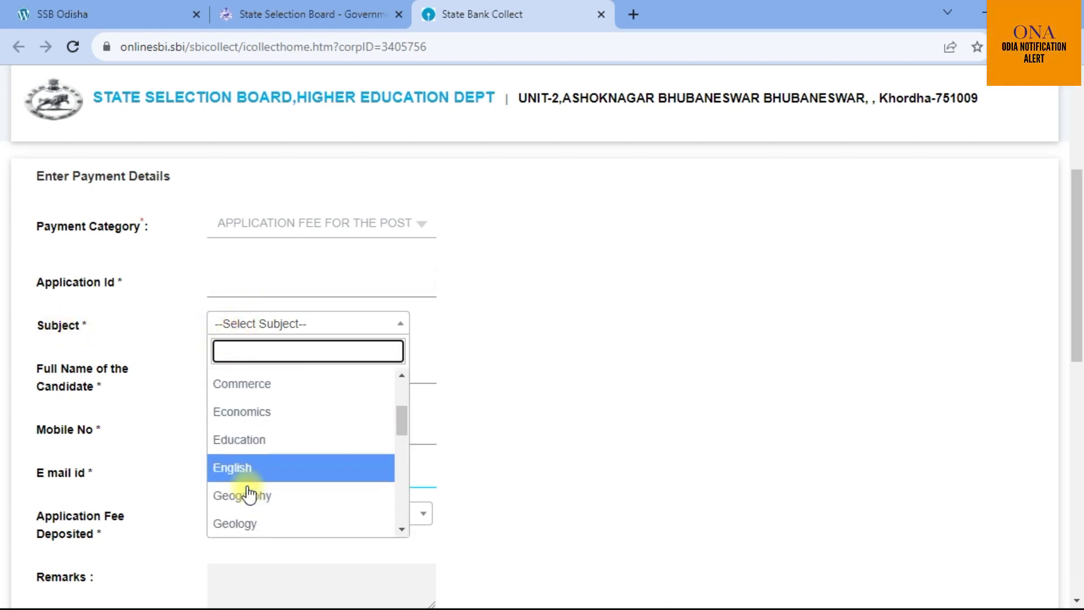
scroll(247, 490, up, 3)
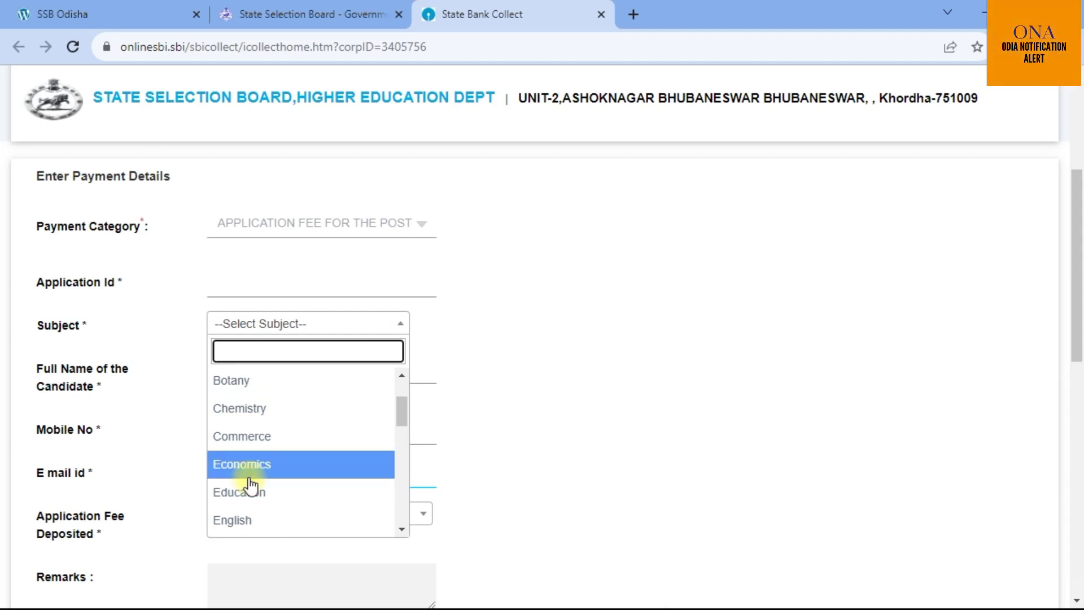
text(od)
key(Return)
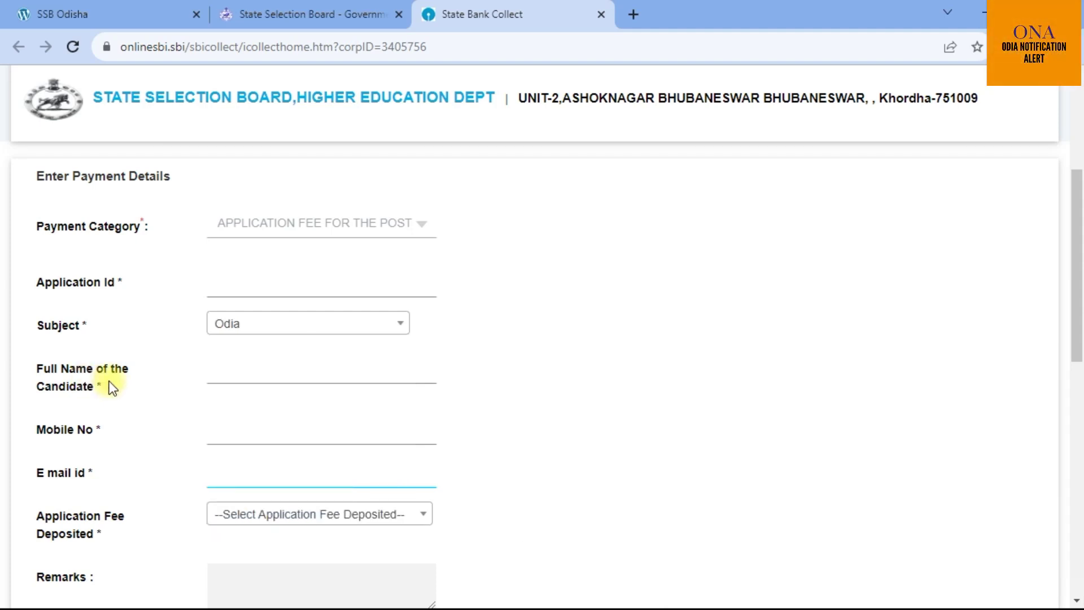
Step: Go through the candidate's full name, mobile number and e-mail fields, and set the application fee deposited to 500
click(229, 371)
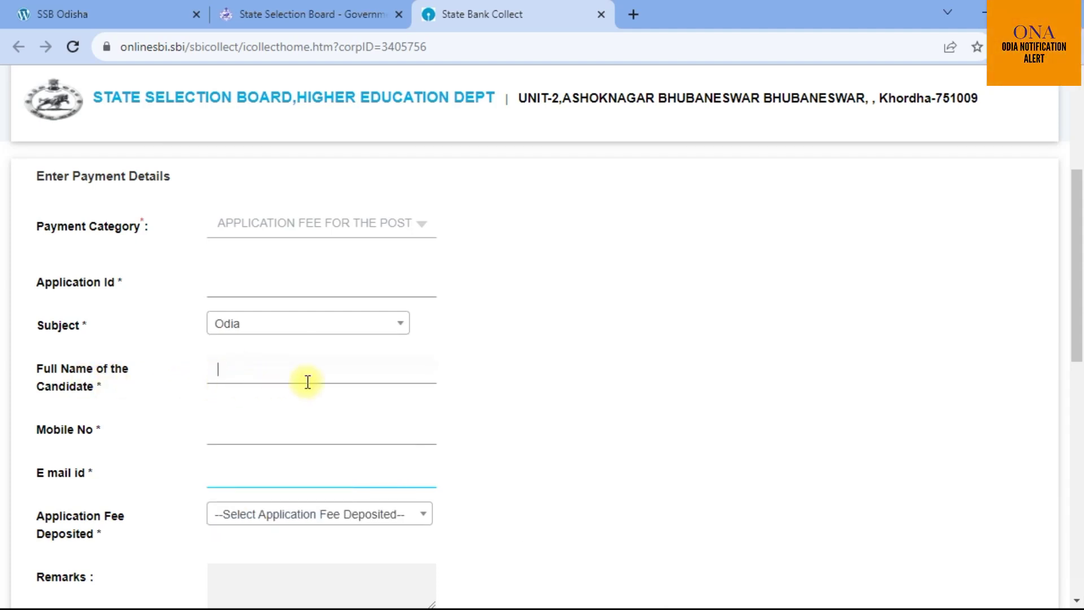
click(234, 433)
click(235, 479)
click(235, 476)
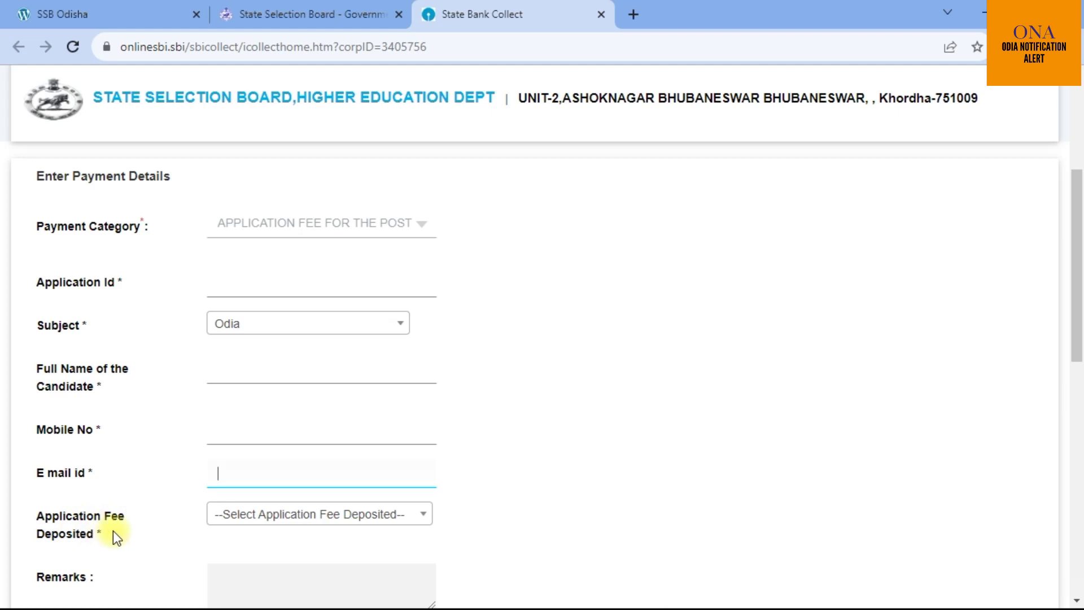
click(222, 526)
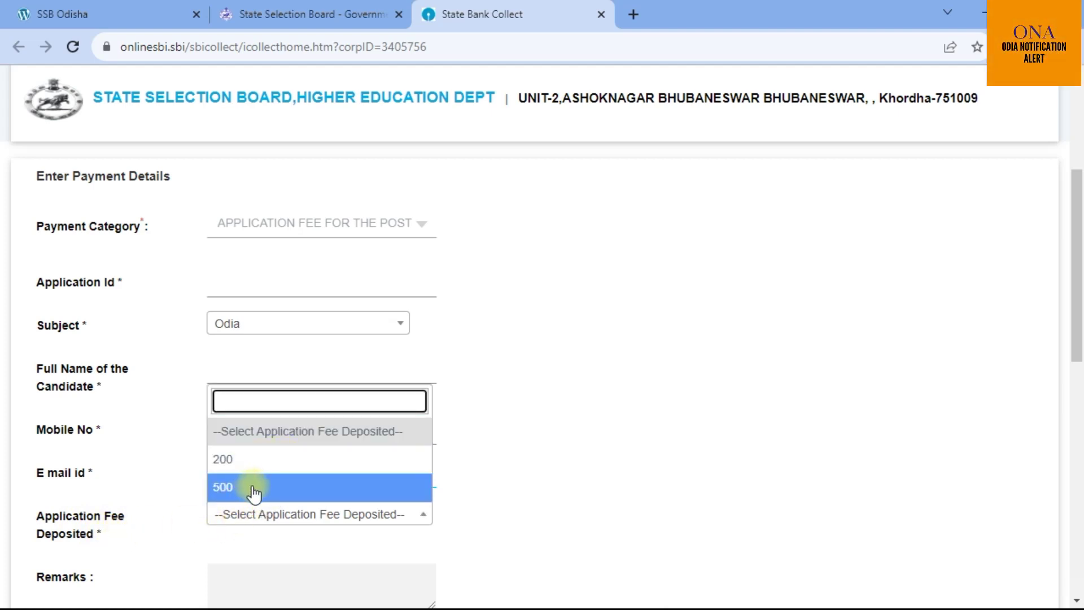
click(262, 487)
Step: Examine the individual payer's name, mobile number, date of birth and e-mail fields under Enter Your Details
scroll(339, 282, down, 4)
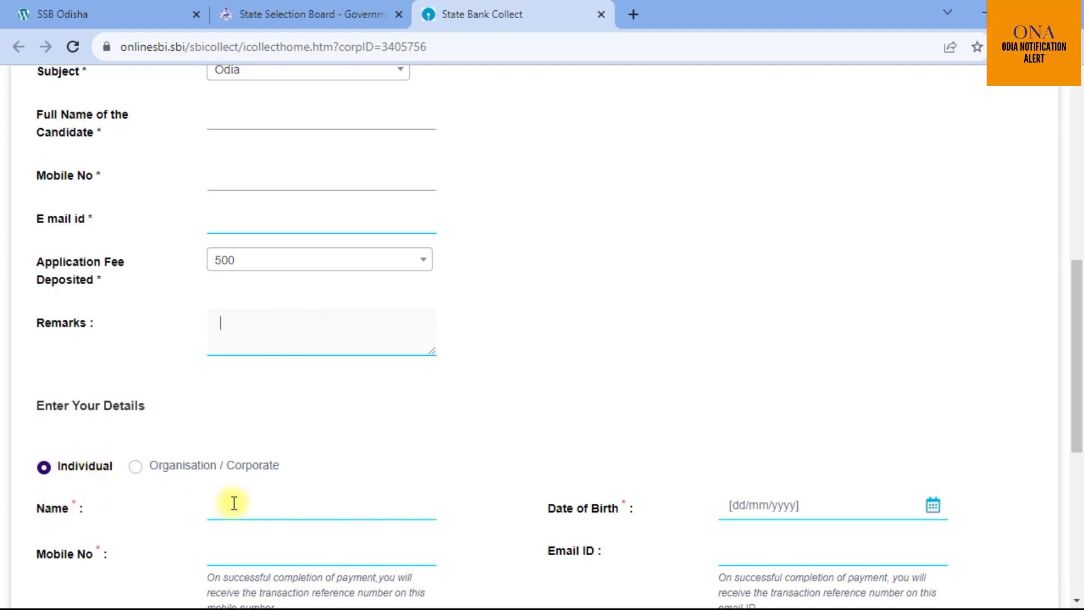
click(275, 558)
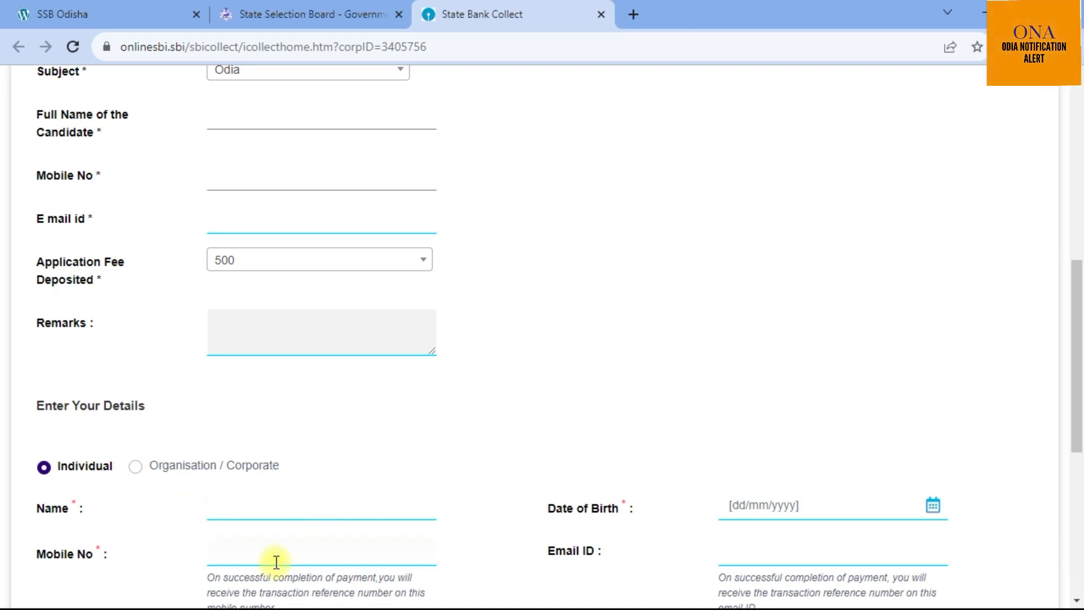
click(844, 505)
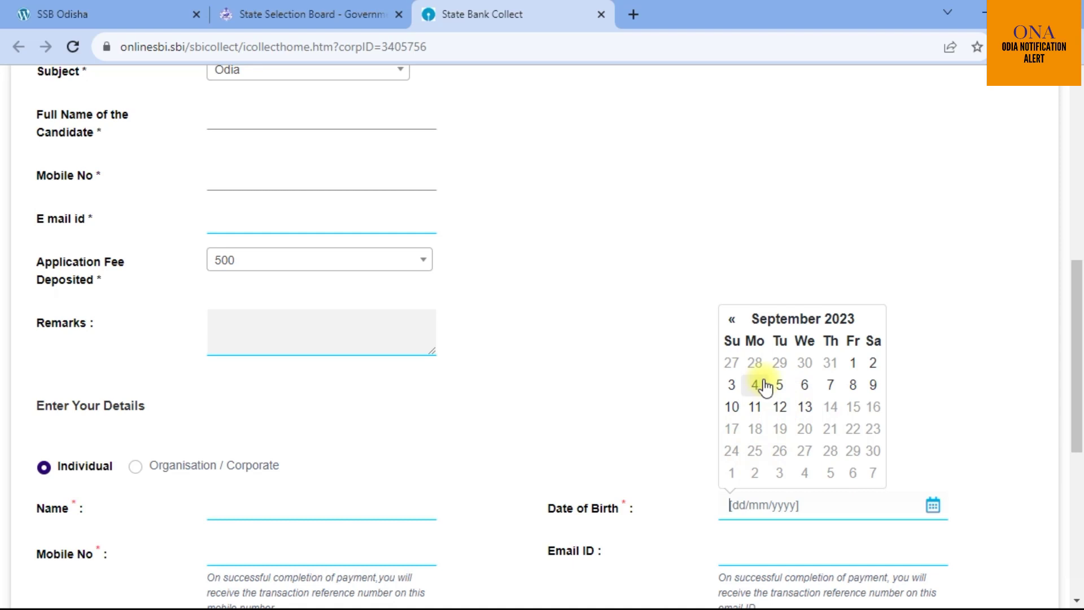
scroll(779, 407, down, 4)
click(784, 306)
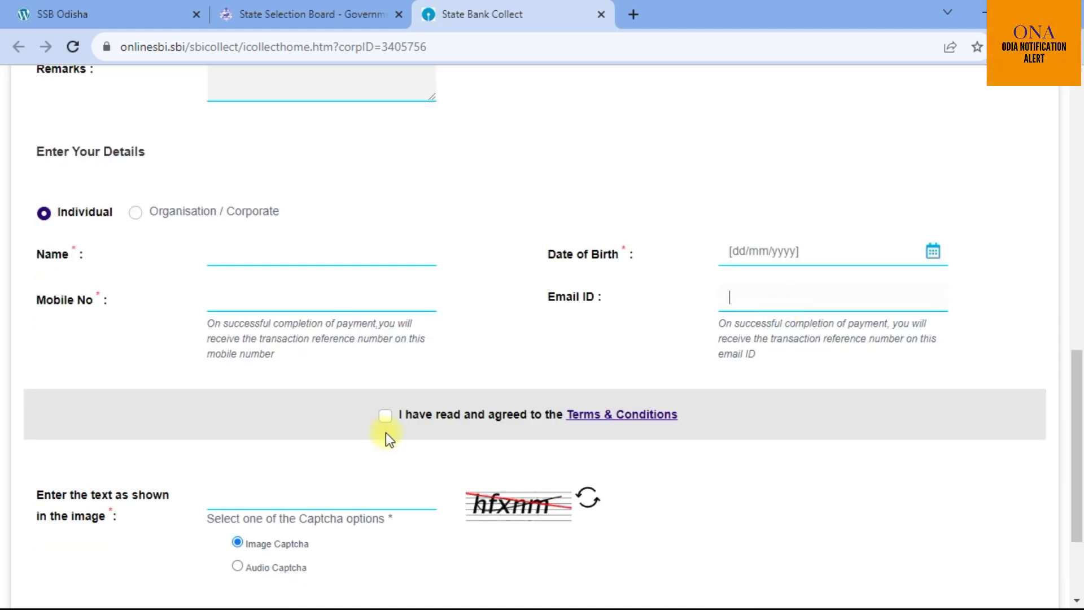
Step: Accept the Terms & Conditions, go to the image captcha field, and continue to the payment verification
scroll(456, 444, down, 2)
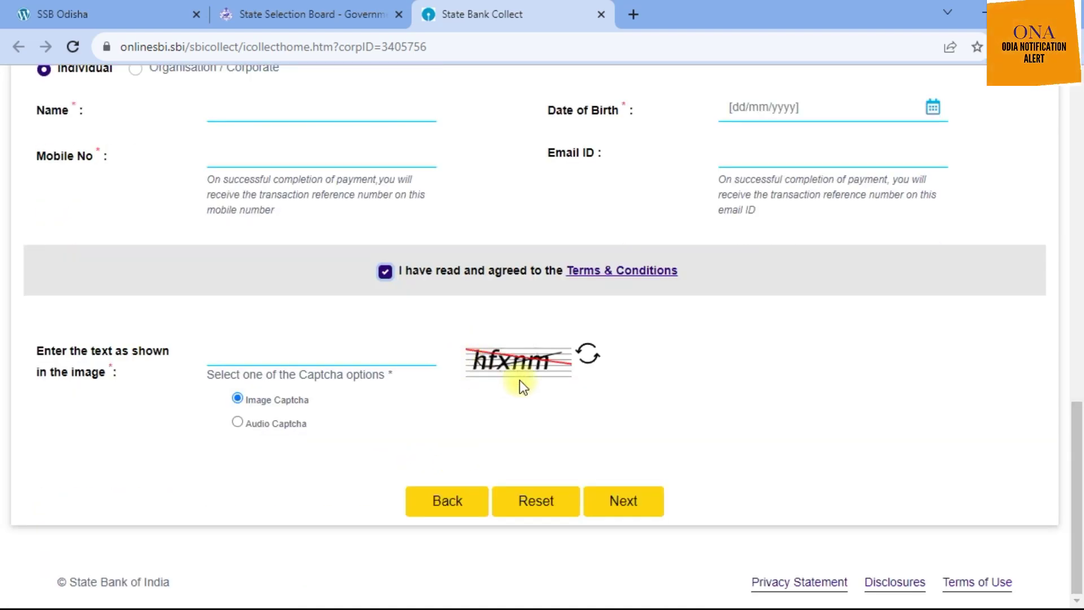
click(264, 361)
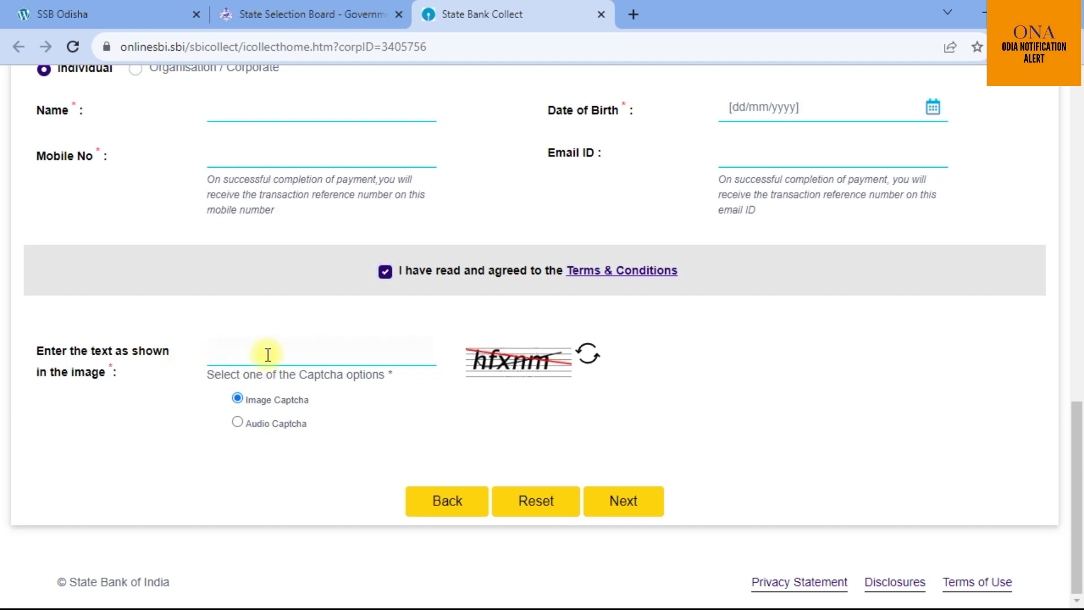
click(618, 499)
Step: Confirm the payment details on the verification page and look through the net banking and card payment options
scroll(587, 293, down, 4)
scroll(597, 297, down, 2)
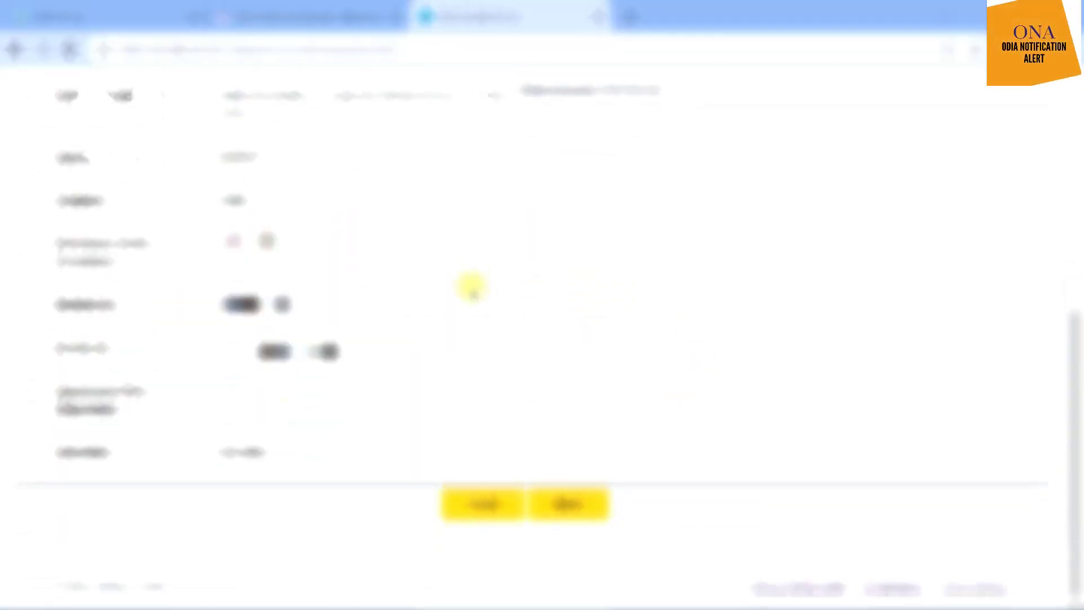
click(571, 508)
scroll(275, 418, down, 4)
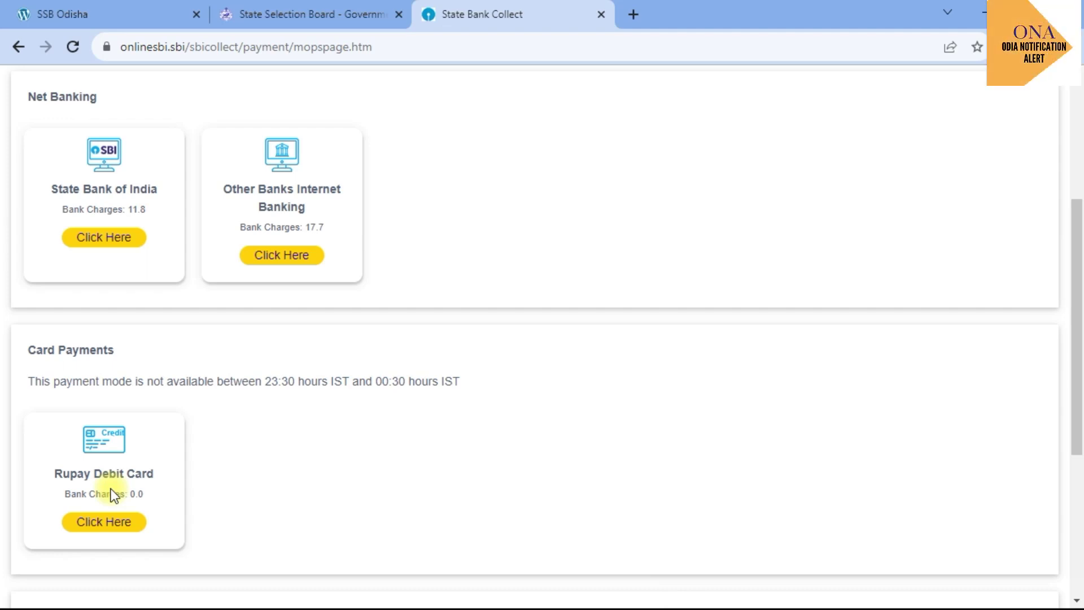
Step: Review the branch and UPI payment modes and proceed with the Rupay Debit Card option
scroll(101, 474, down, 5)
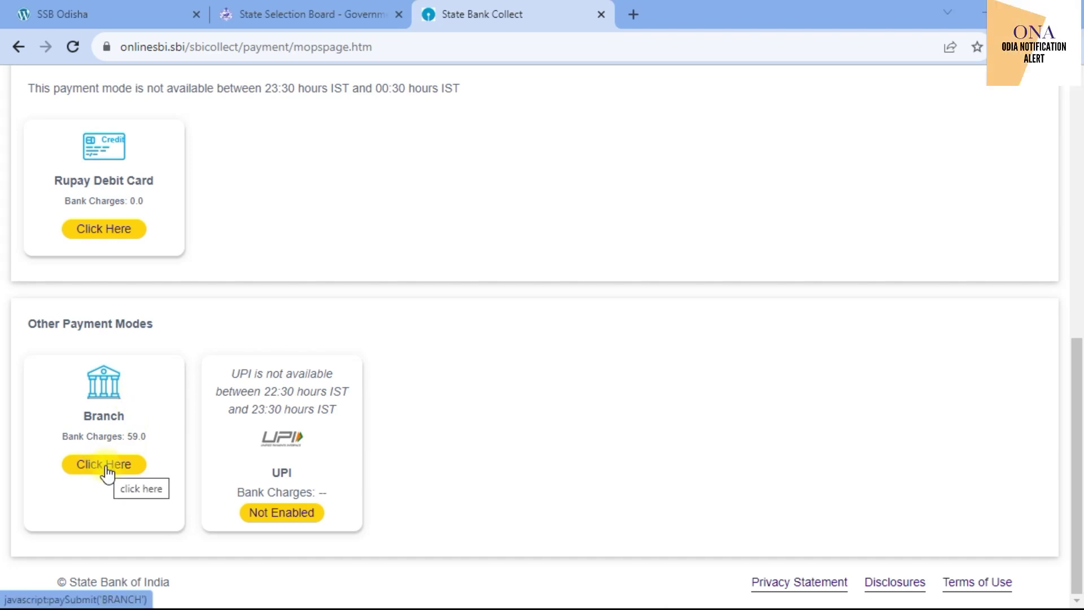
scroll(107, 474, up, 4)
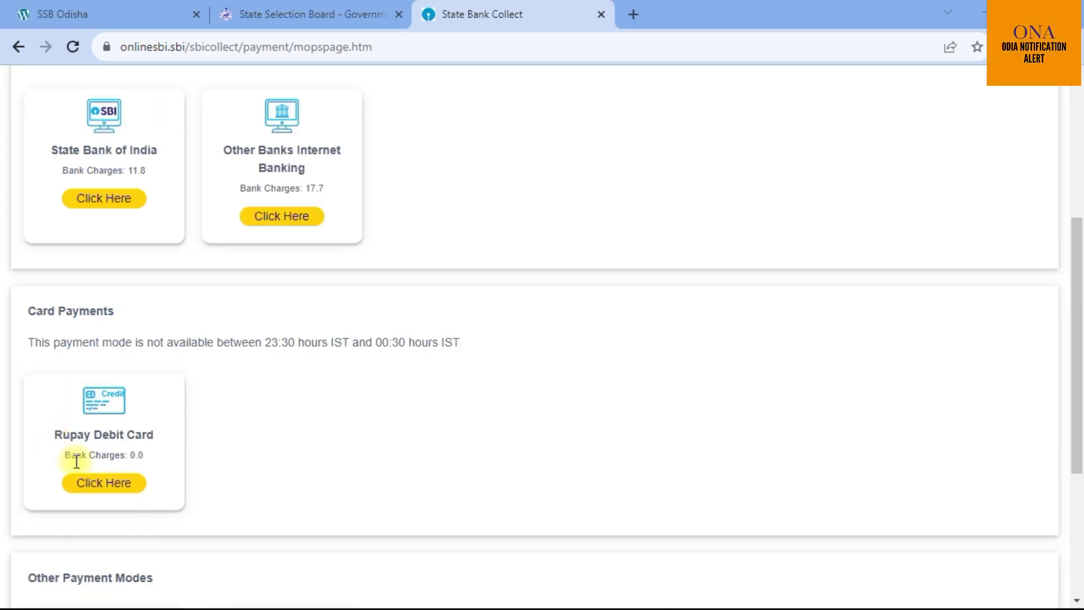
click(131, 481)
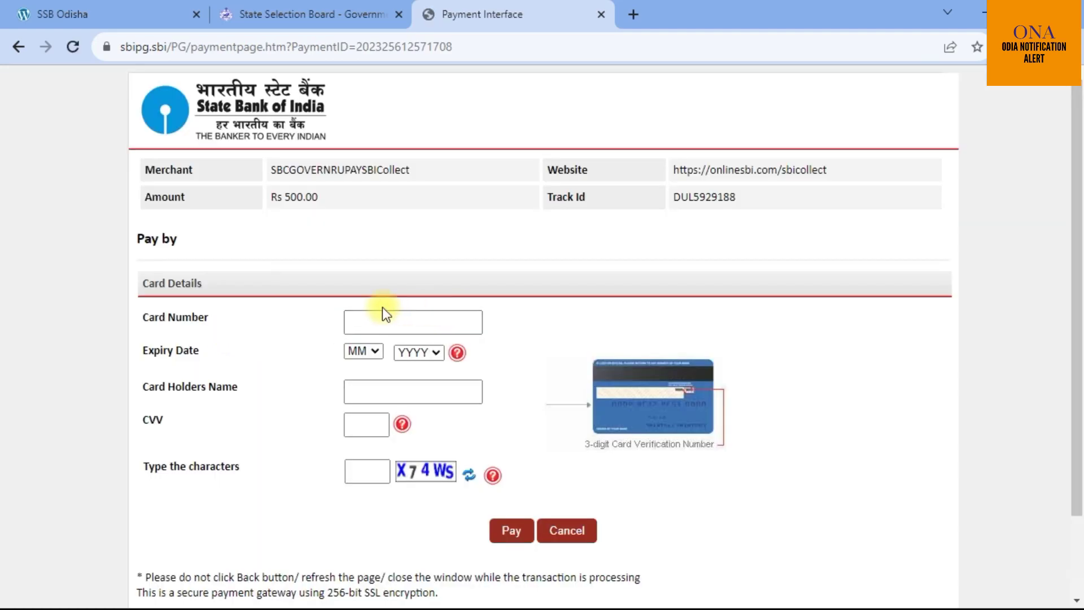
Step: Go through the card number, expiry month and year, card holder's name, CVV and captcha fields under Card Details
click(395, 323)
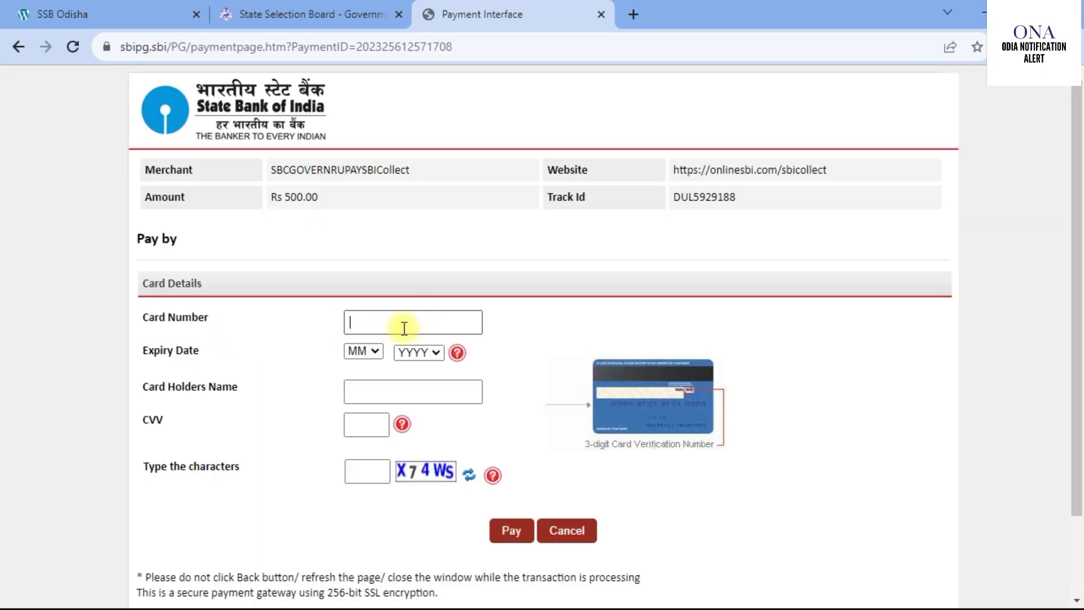
click(371, 352)
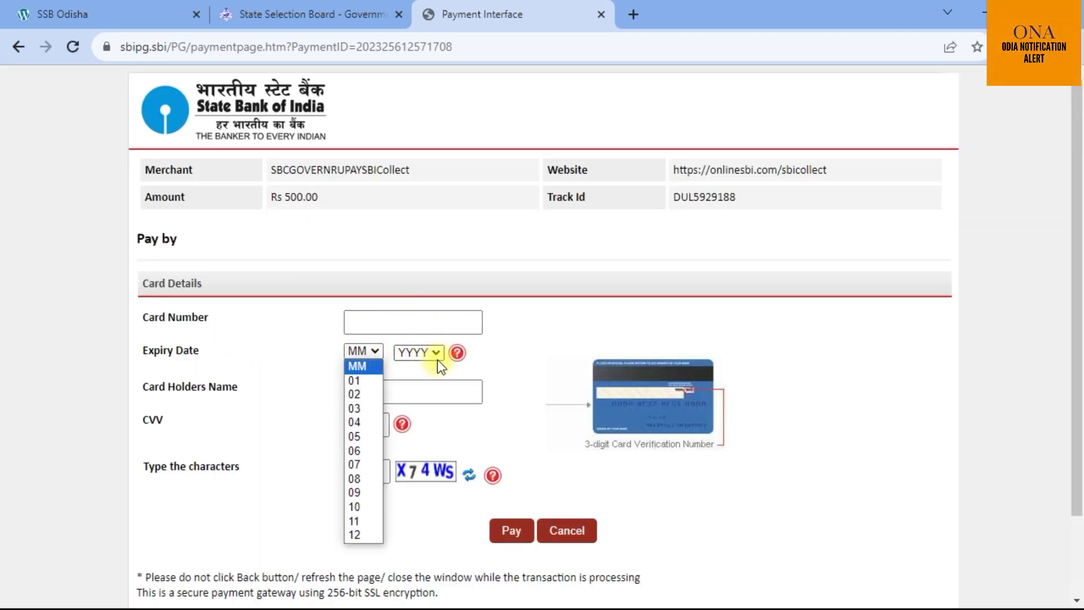
click(435, 352)
click(416, 388)
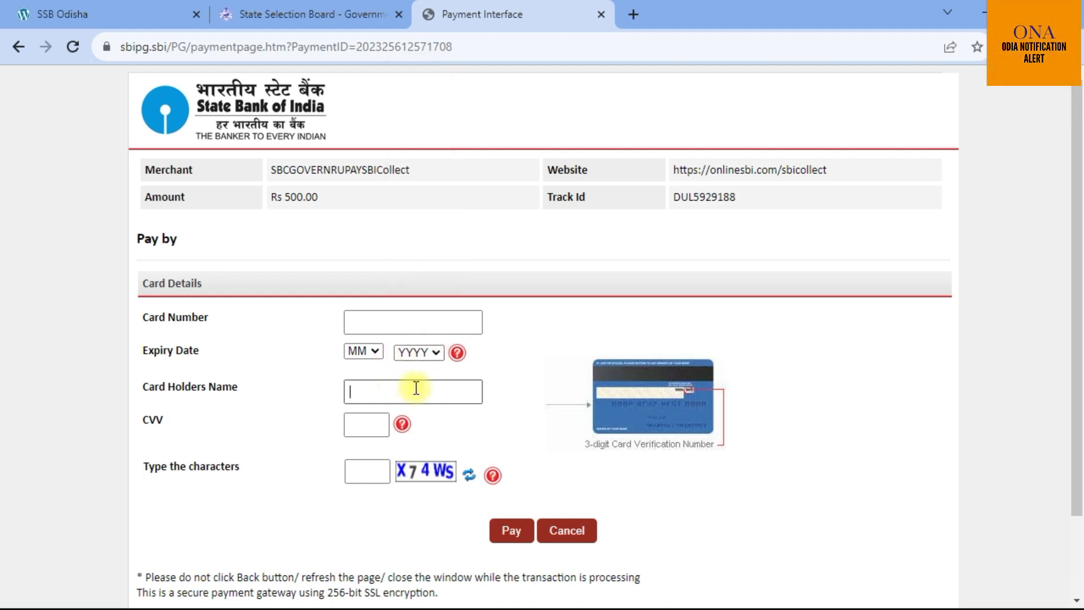
click(367, 423)
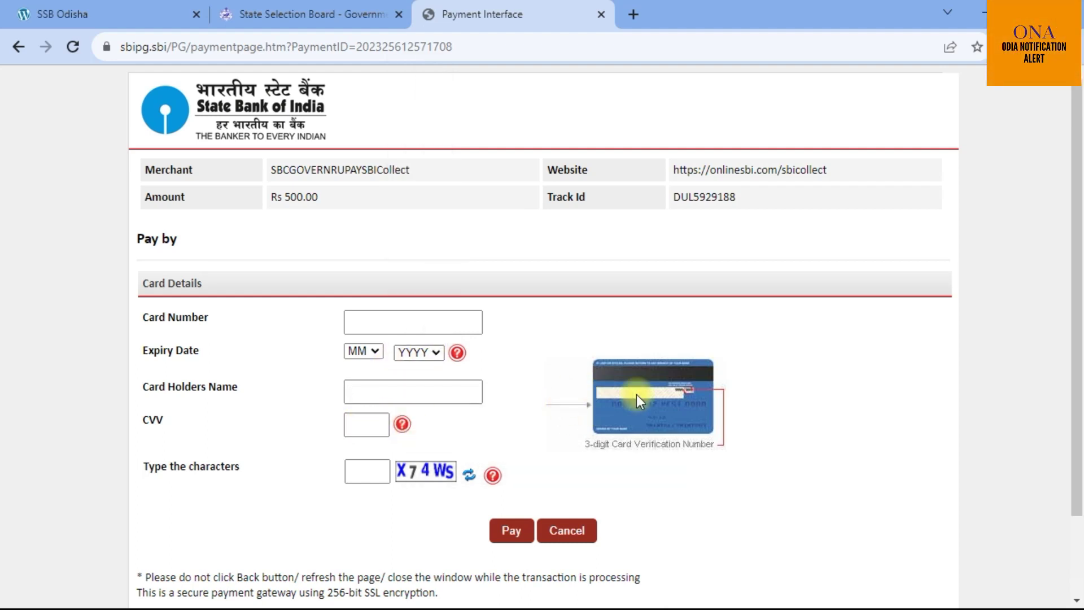
click(361, 473)
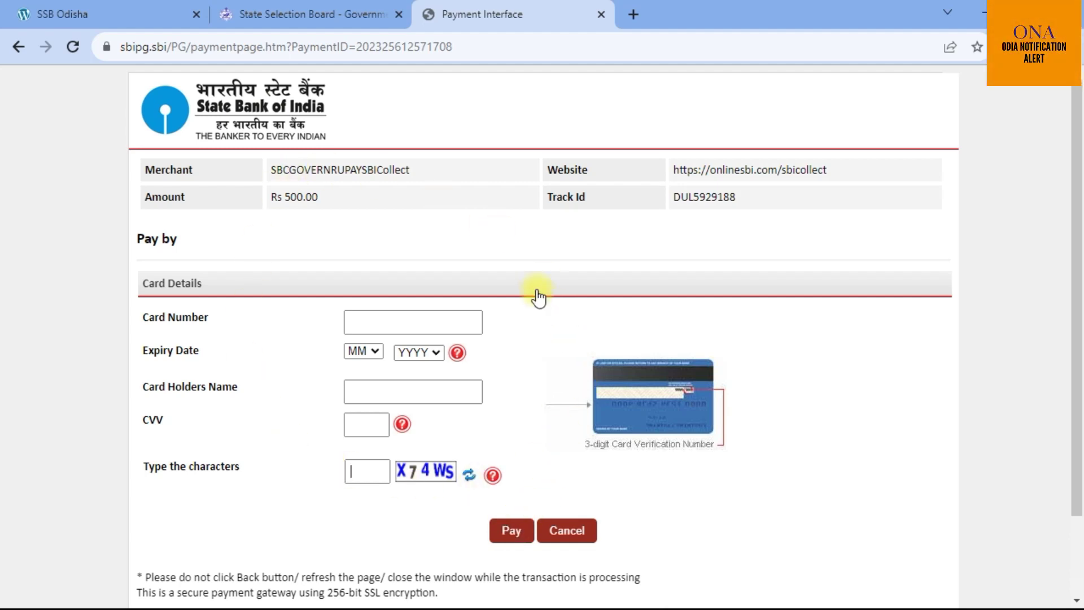
Step: Return to the SSB Odisha home page and close the application form and payment pages
key(ctrl+shift+Tab)
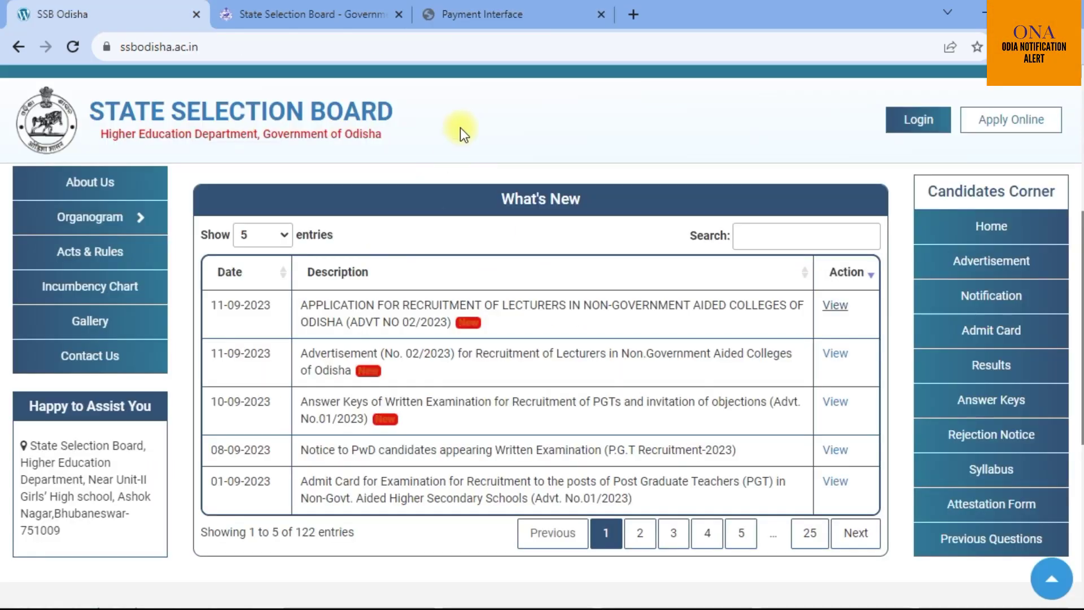
click(399, 14)
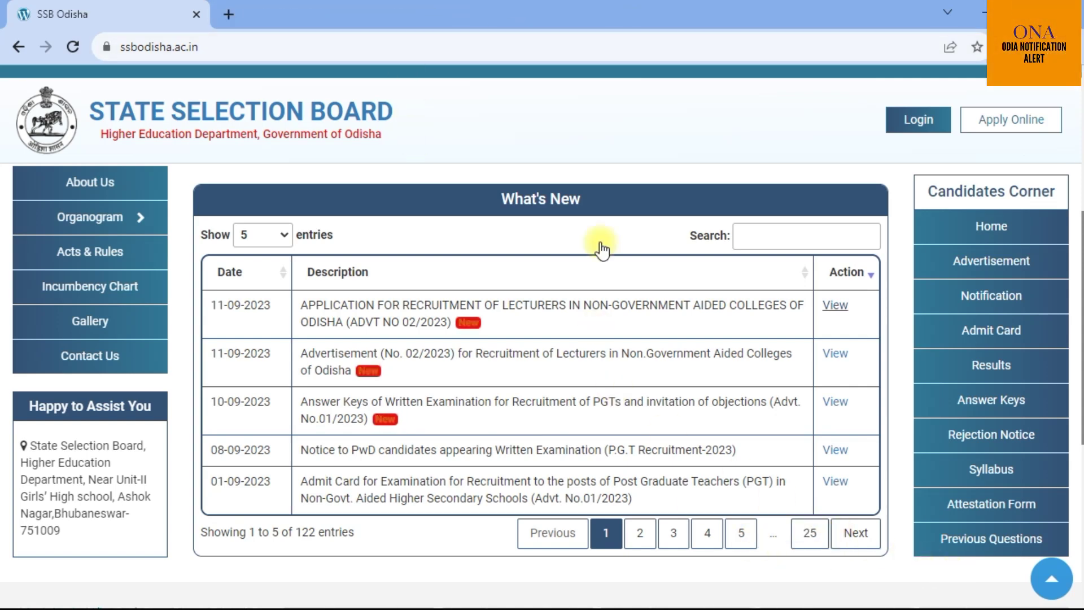